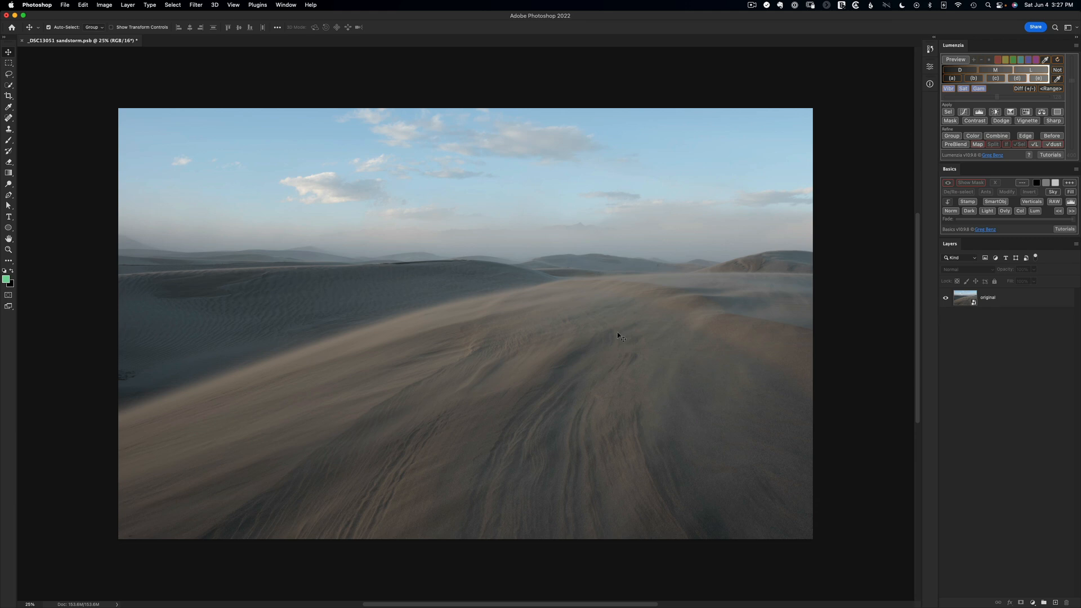
# Open the original layer's raw settings and set Temperature to 8000, Tint to +6, Exposure to -1.20 and Blacks to -18
pyautogui.doubleClick(962, 299)
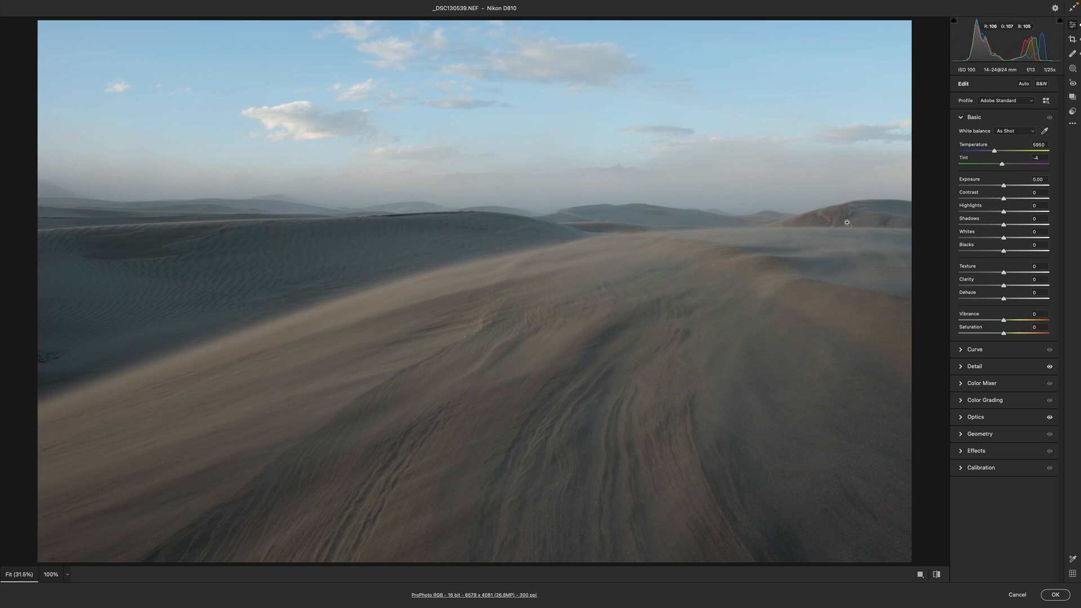
pyautogui.moveTo(994, 152); pyautogui.dragTo(1003, 153)
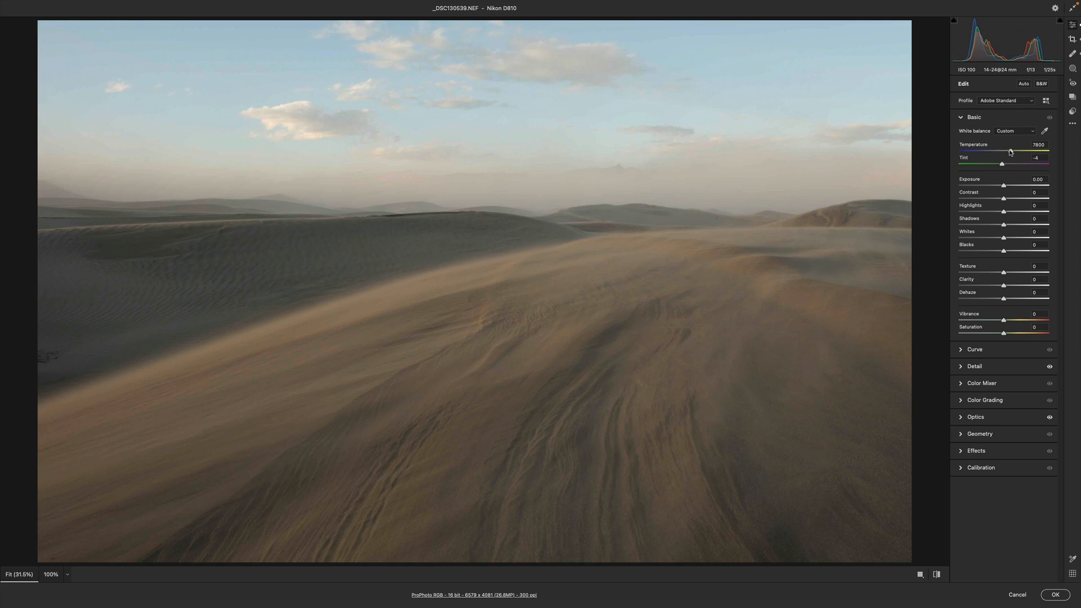
pyautogui.moveTo(1002, 163); pyautogui.dragTo(1005, 165)
pyautogui.moveTo(1003, 188); pyautogui.dragTo(993, 187)
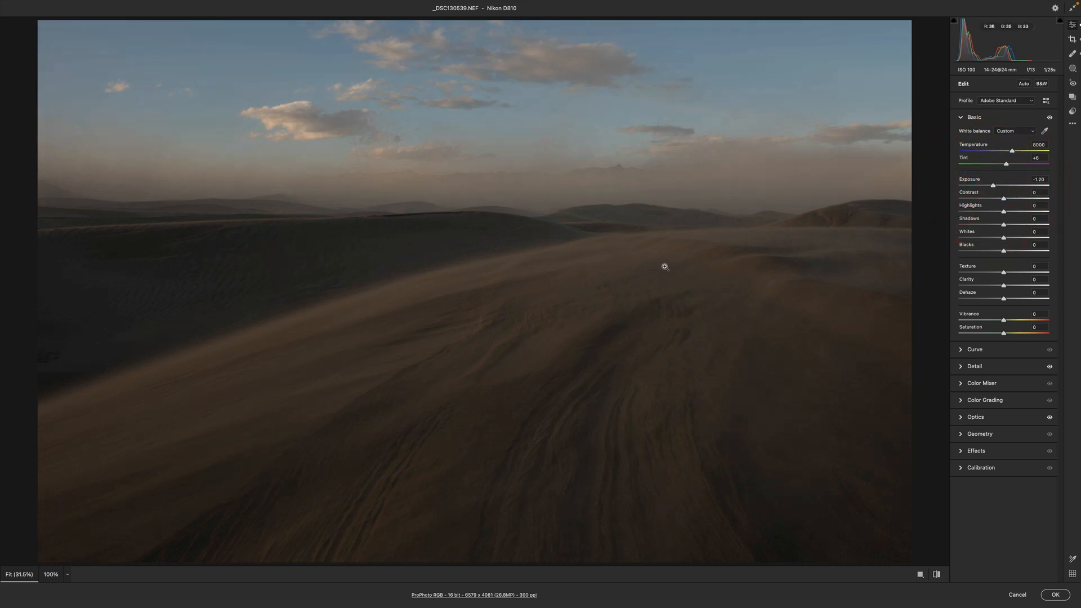
pyautogui.moveTo(1002, 253); pyautogui.dragTo(995, 253)
# Set the Blue Primary saturation to +92 in the calibration settings, compare with the unedited image, and apply the raw edits
pyautogui.click(963, 469)
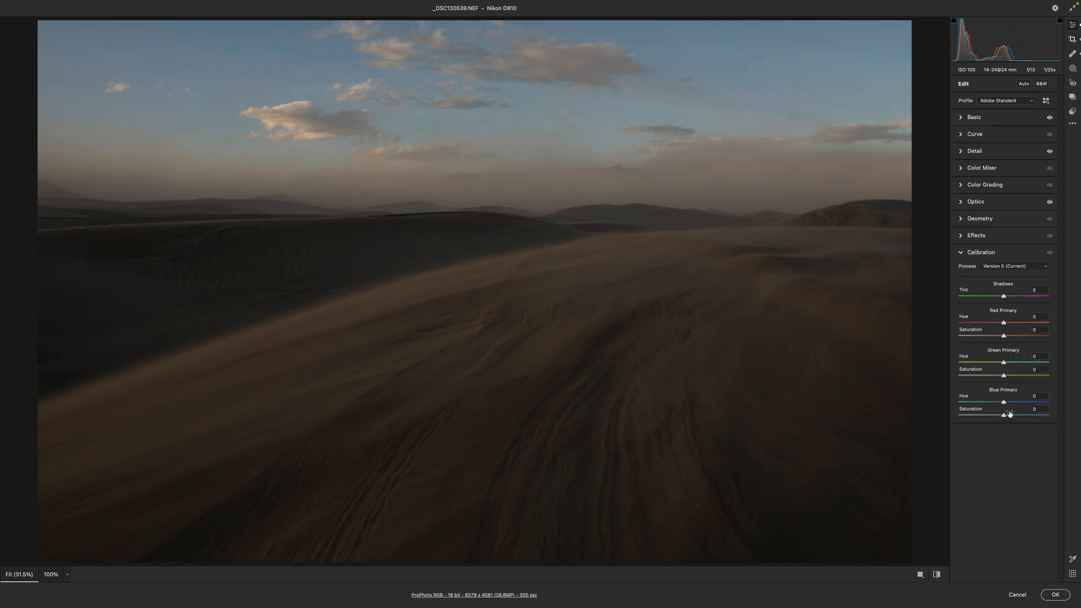
pyautogui.moveTo(1004, 416); pyautogui.dragTo(1045, 421)
pyautogui.press('\\')
pyautogui.press('\\')
pyautogui.press('\\')
pyautogui.press('\\')
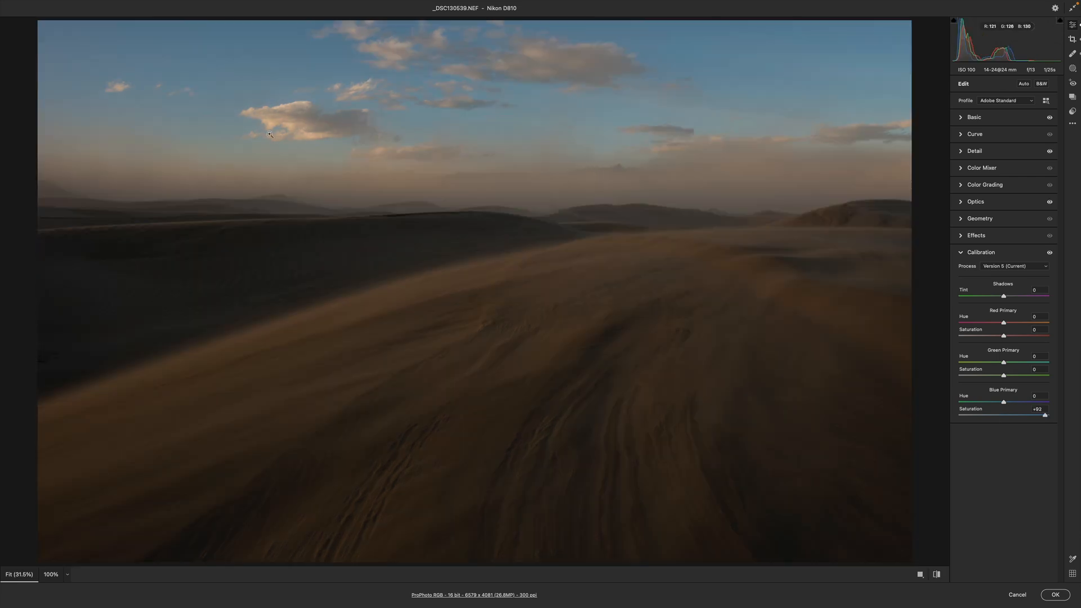
pyautogui.press('\\')
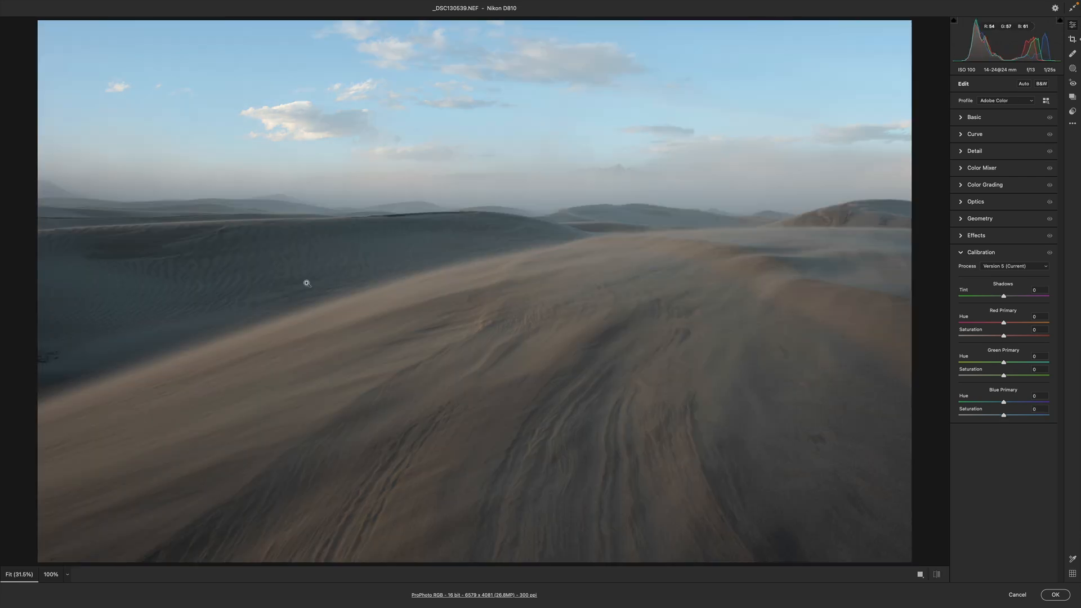
pyautogui.press('\\')
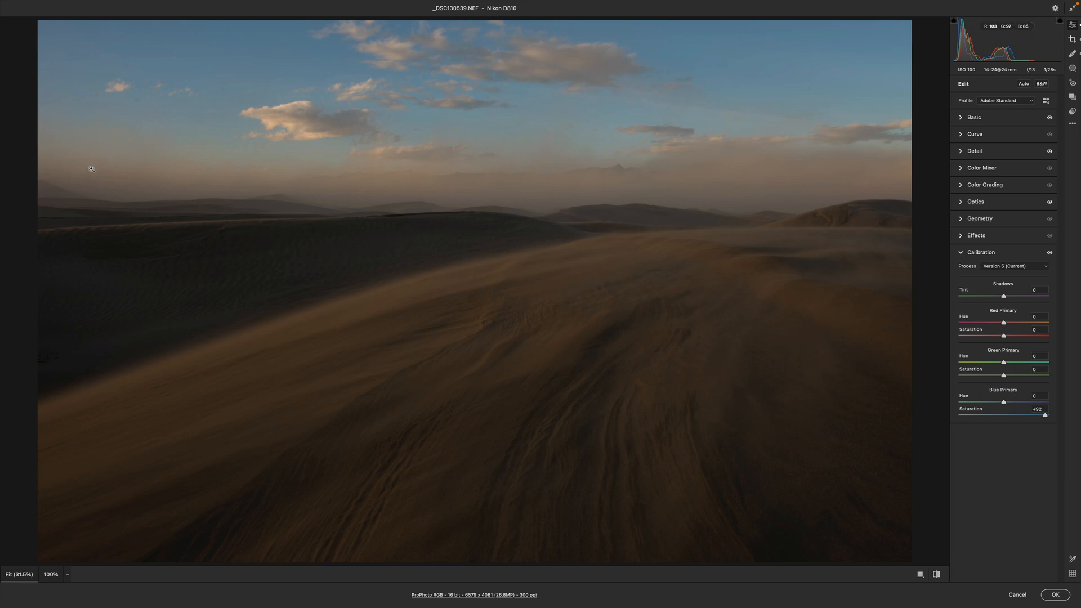
pyautogui.click(1051, 594)
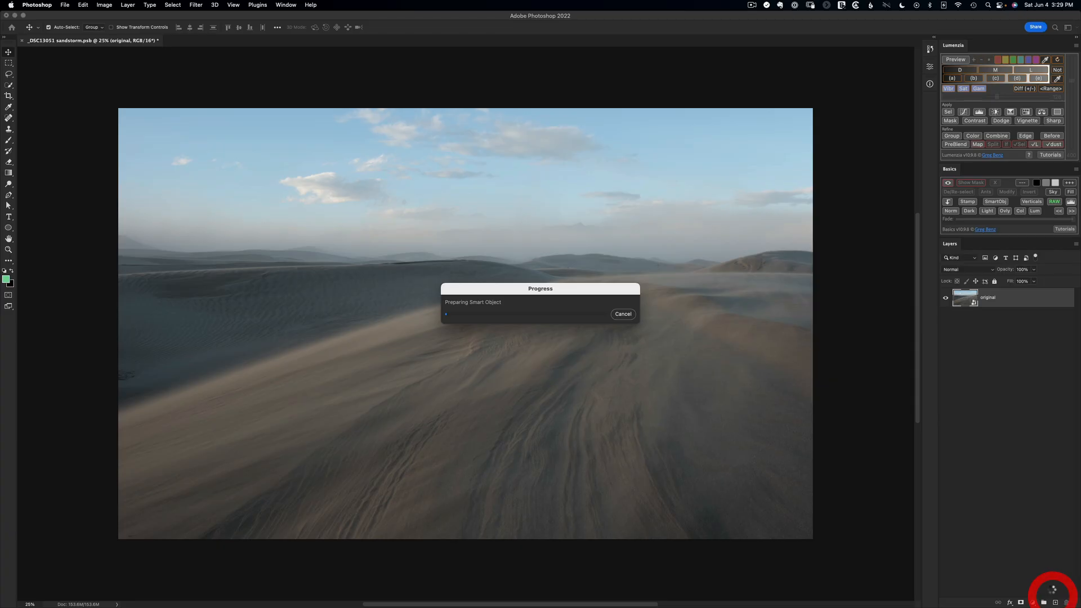
# Create an independent raw smart object copy of the original layer and name it sun
pyautogui.rightClick(987, 303)
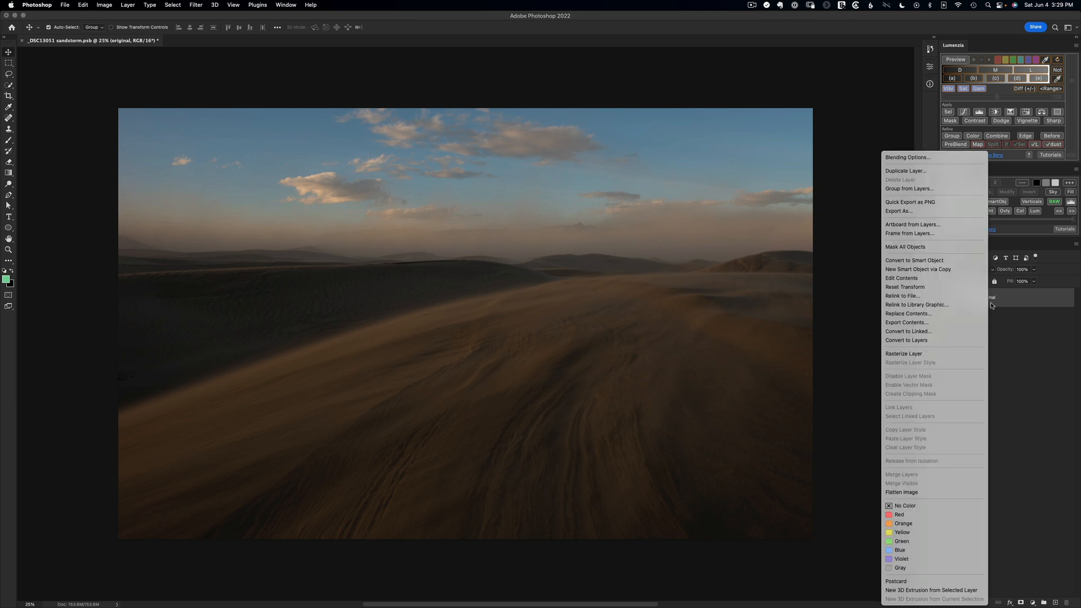
pyautogui.click(957, 273)
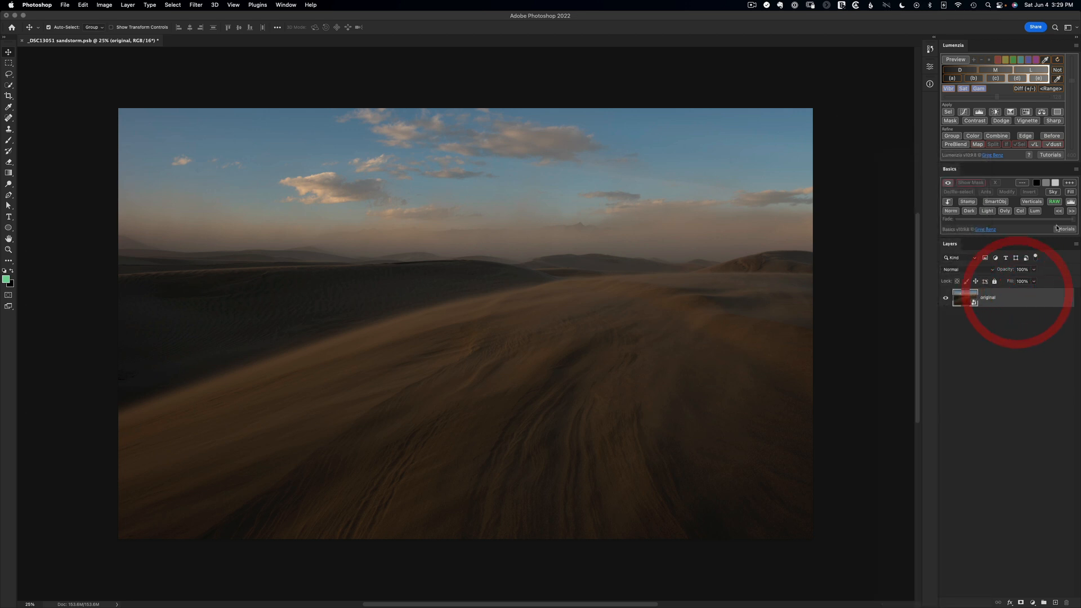
pyautogui.click(1054, 203)
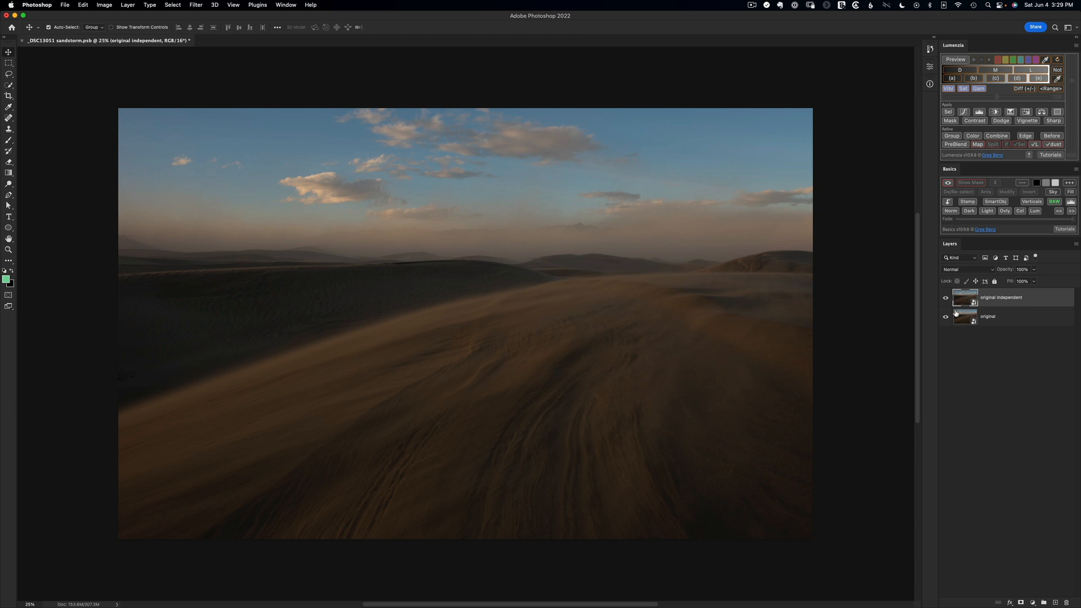
pyautogui.doubleClick(991, 298)
pyautogui.write('sun')
pyautogui.press('Return')
pyautogui.click(984, 298)
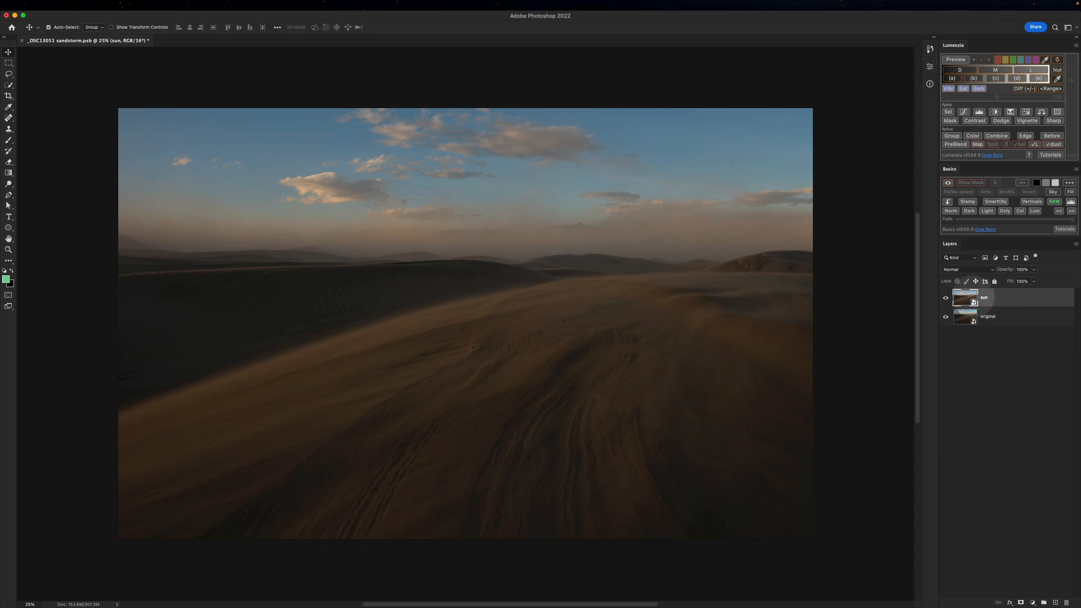
# In the sun layer's raw settings, set Temperature to 20000 and Tint to +15, and reset Exposure to 0.00
pyautogui.doubleClick(974, 298)
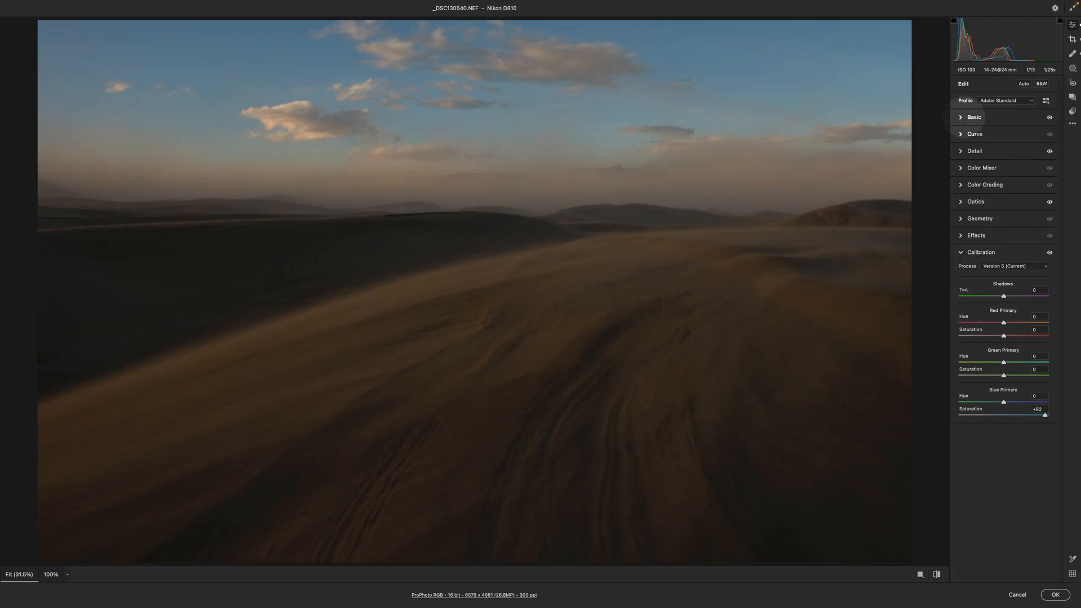
pyautogui.click(971, 118)
pyautogui.moveTo(1017, 151)
pyautogui.mouseDown()
pyautogui.moveTo(1035, 151)
pyautogui.moveTo(1008, 164)
pyautogui.mouseUp()
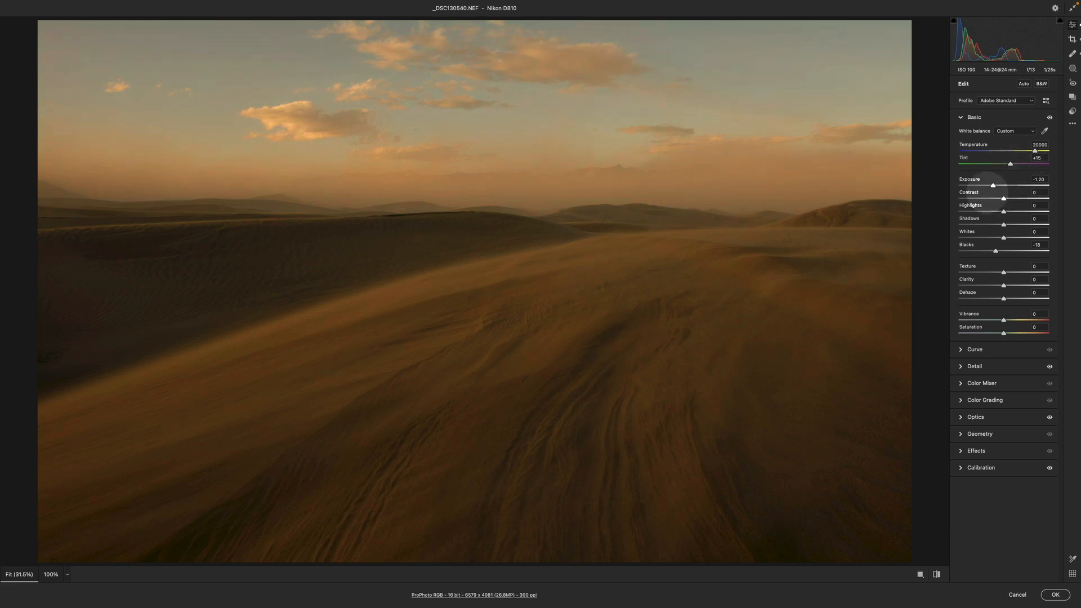
pyautogui.doubleClick(993, 185)
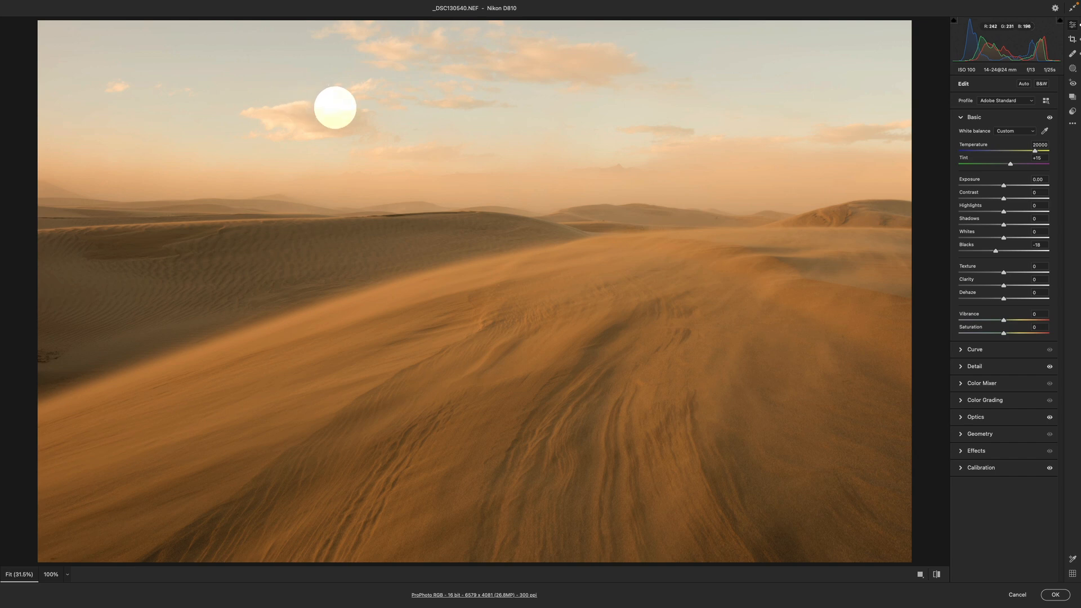
# Set Highlights to -50, Blacks to -51 and the curve's Lights to +51, and apply the sun layer's raw edits
pyautogui.moveTo(1003, 212); pyautogui.dragTo(985, 212)
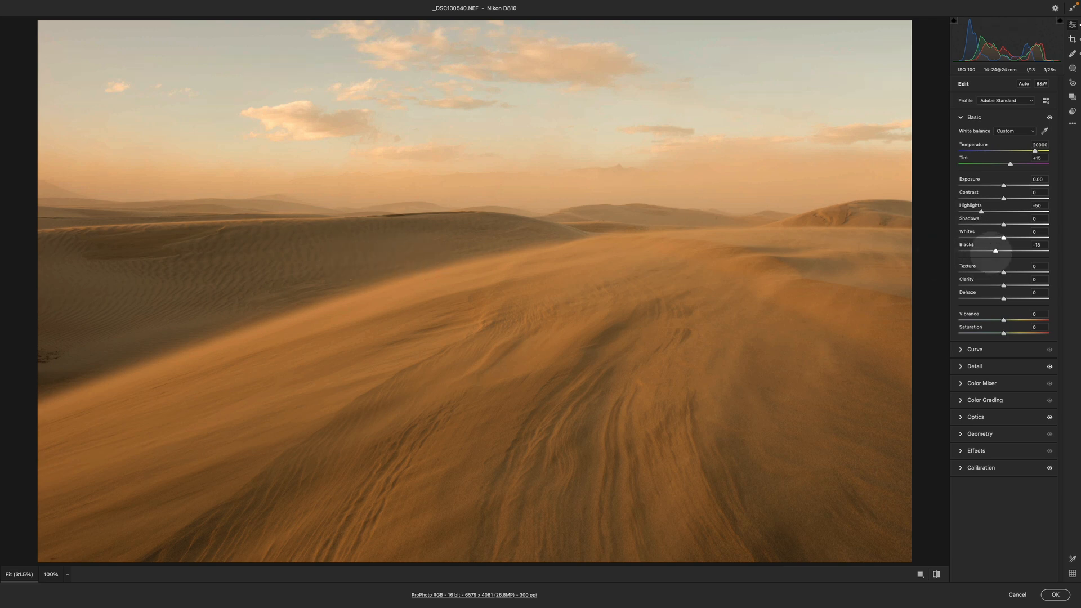
pyautogui.moveTo(995, 251); pyautogui.dragTo(982, 251)
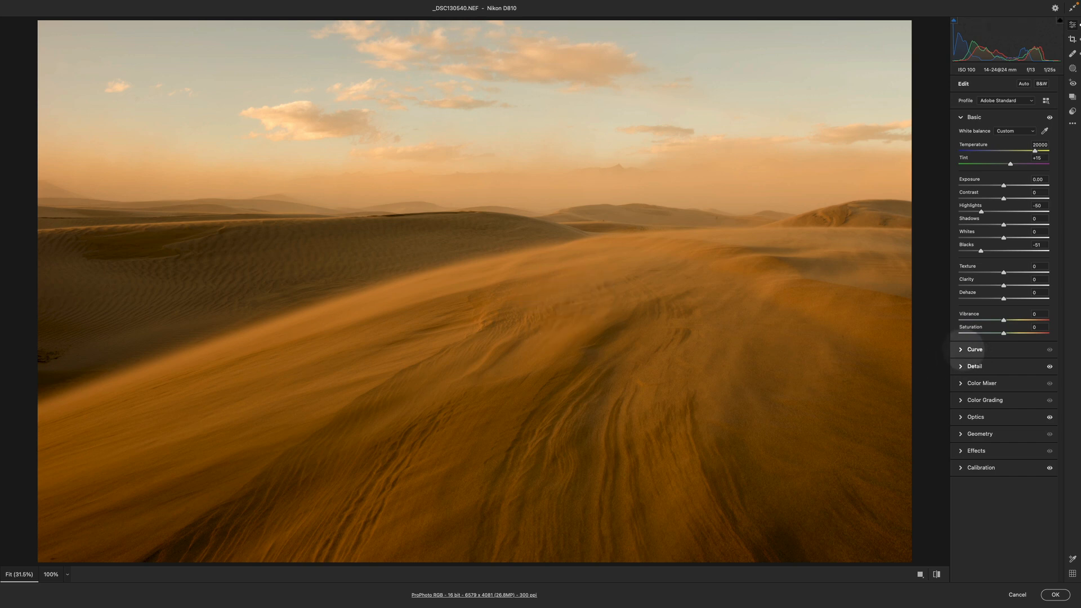
pyautogui.click(972, 350)
pyautogui.moveTo(1005, 289); pyautogui.dragTo(1022, 289)
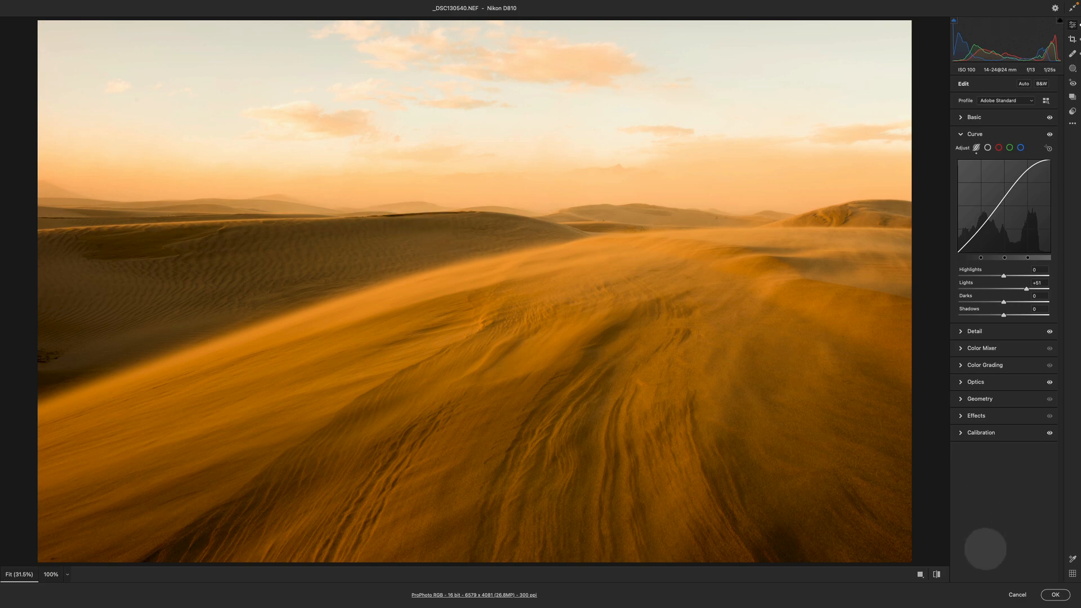
pyautogui.click(1053, 594)
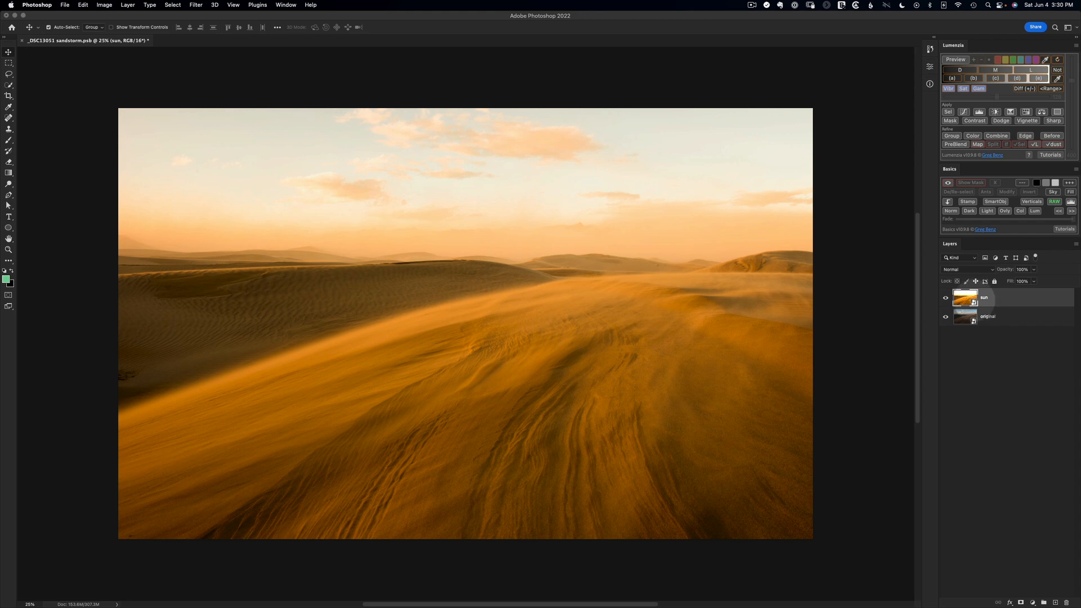
# Add a black mask to the sun layer and activate the Gradient tool
pyautogui.click(950, 120)
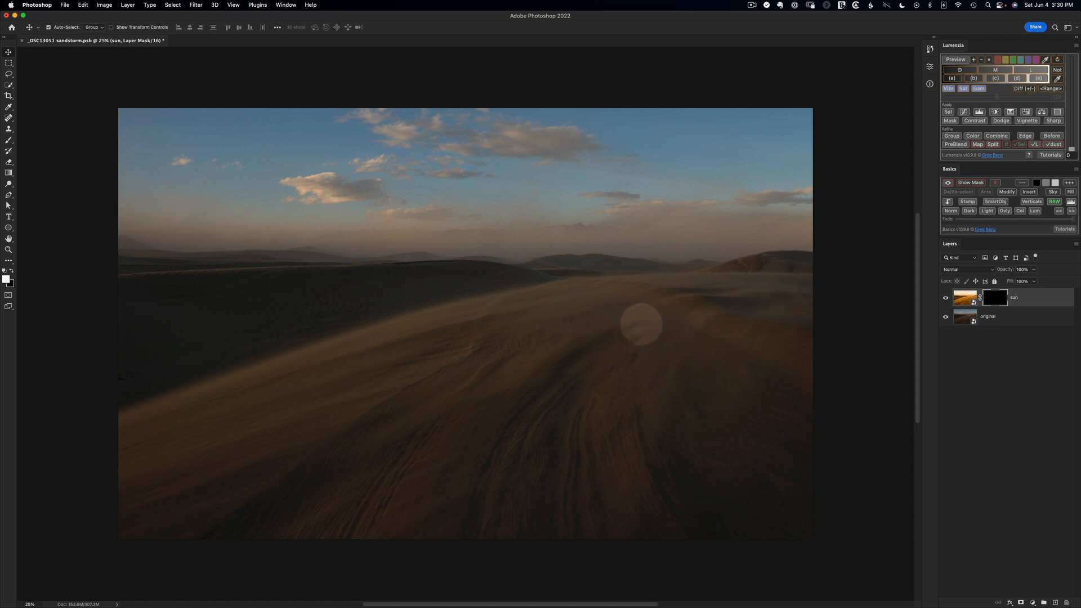
pyautogui.press('g')
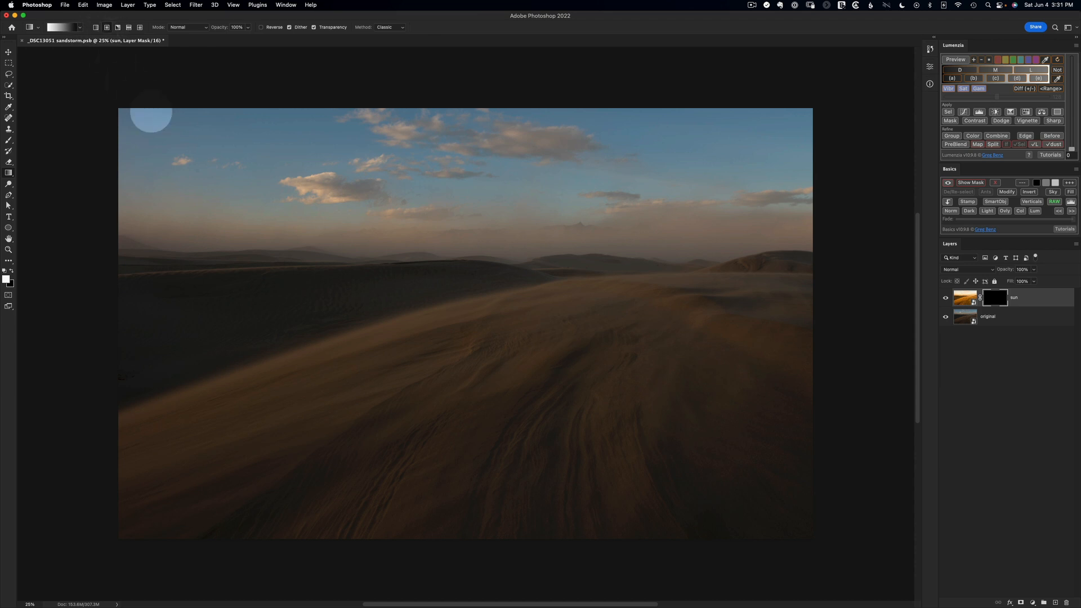
# Draw a radial gradient on the sun mask from the image's left edge near the horizon, and squash it to 54.91% height with Free Transform
pyautogui.moveTo(119, 230); pyautogui.dragTo(633, 325)
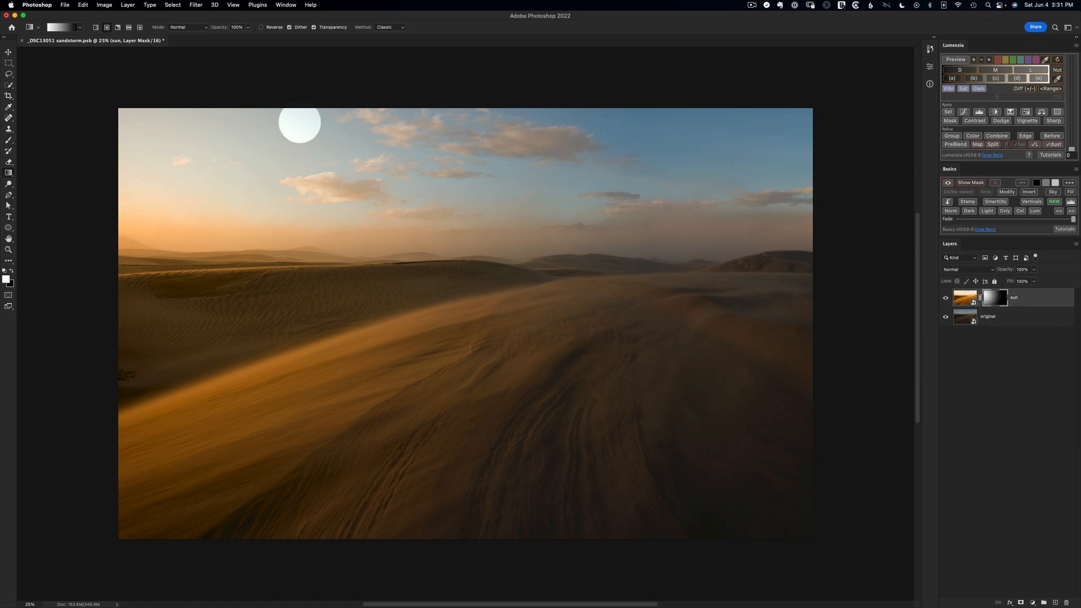
pyautogui.click(78, 5)
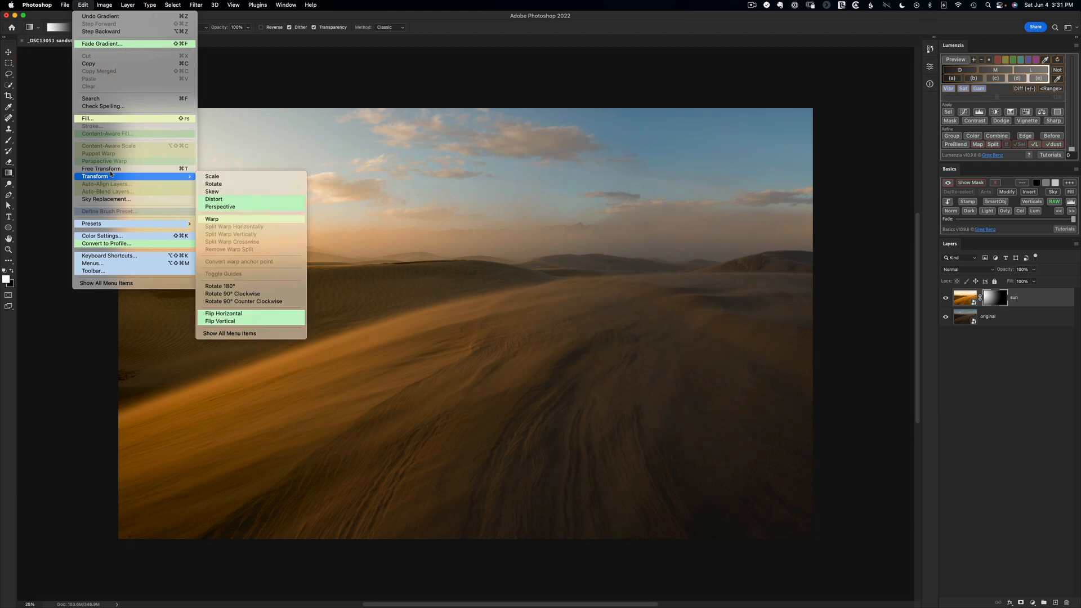
pyautogui.click(184, 169)
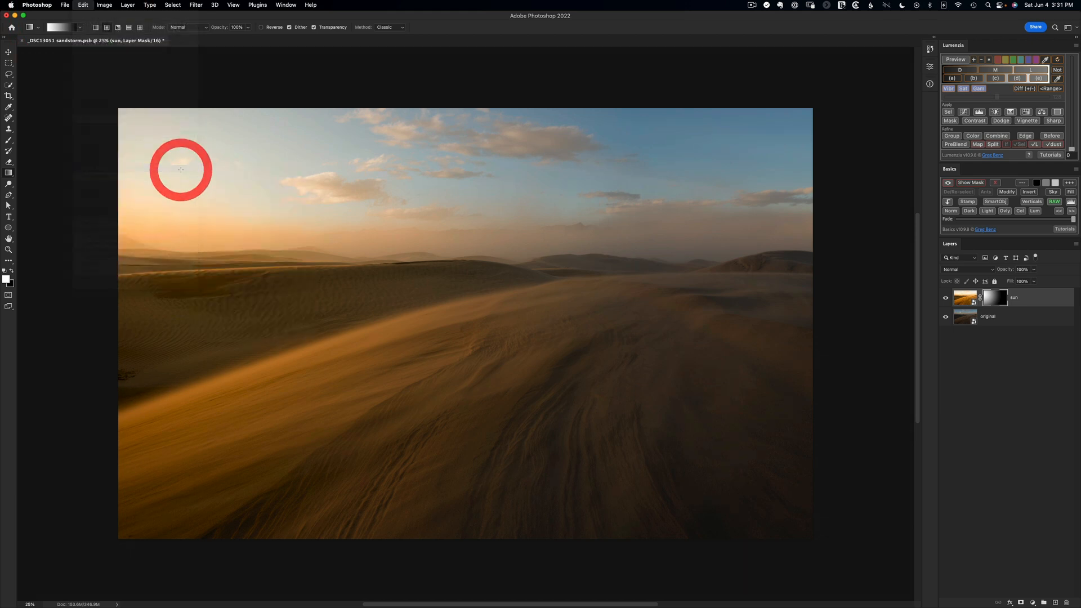
pyautogui.moveTo(465, 108); pyautogui.dragTo(465, 183)
pyautogui.moveTo(466, 539); pyautogui.dragTo(466, 419)
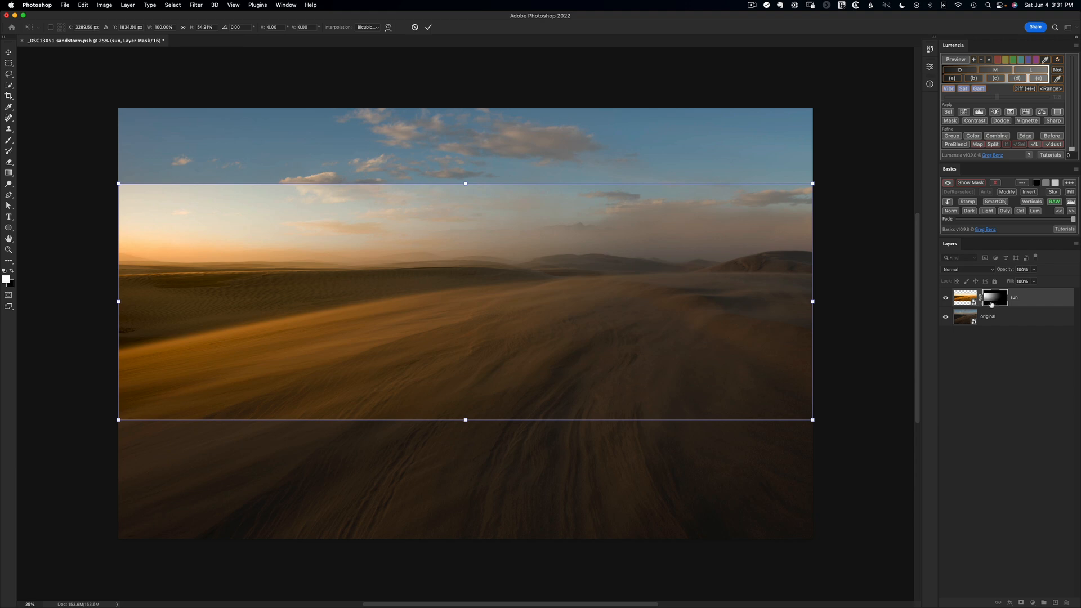
pyautogui.click(429, 27)
# Display the sun layer's mask on its own and undo the squash and the gradient
pyautogui.keyDown('alt'); pyautogui.click(995, 298); pyautogui.keyUp('alt')
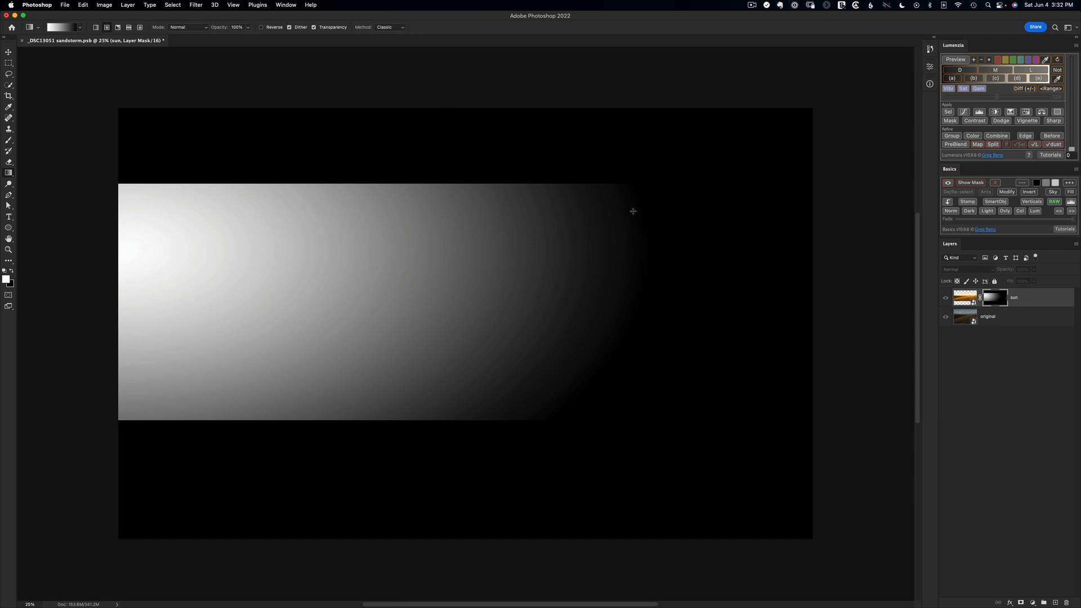
pyautogui.press('super+z')
pyautogui.press('super+z')
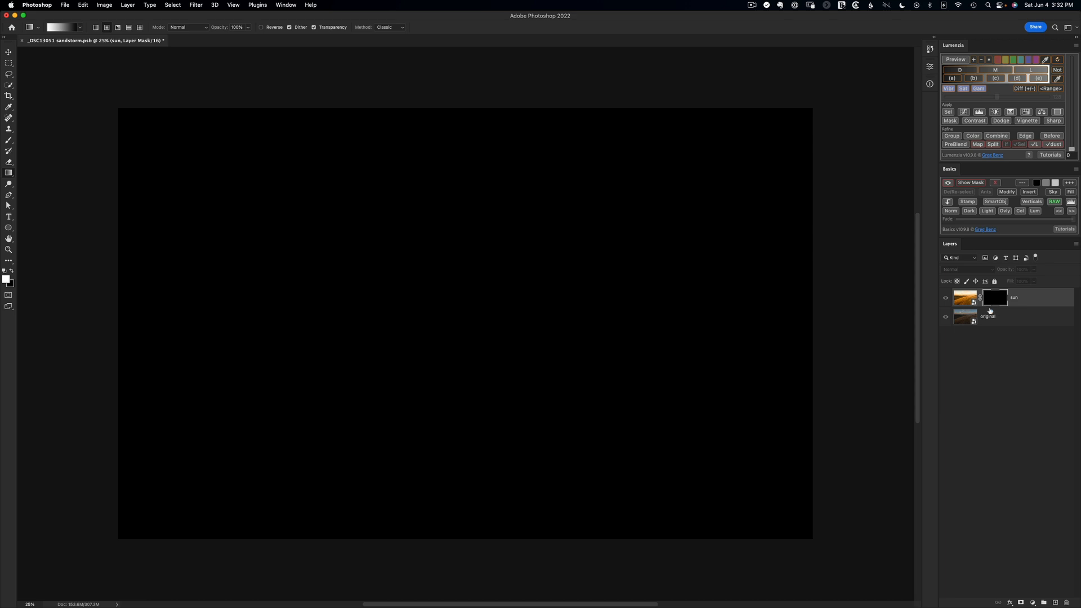
# Unlink the mask from the sun layer, and draw then undo a trial radial gradient near the canvas centre
pyautogui.click(980, 299)
pyautogui.moveTo(467, 313); pyautogui.dragTo(472, 530)
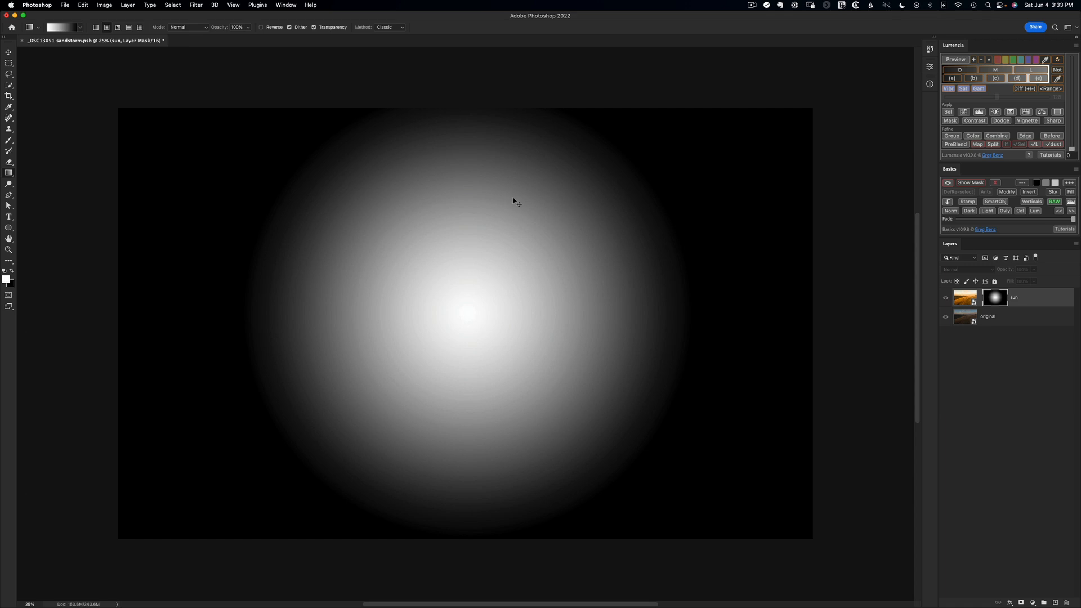
pyautogui.press('super+z')
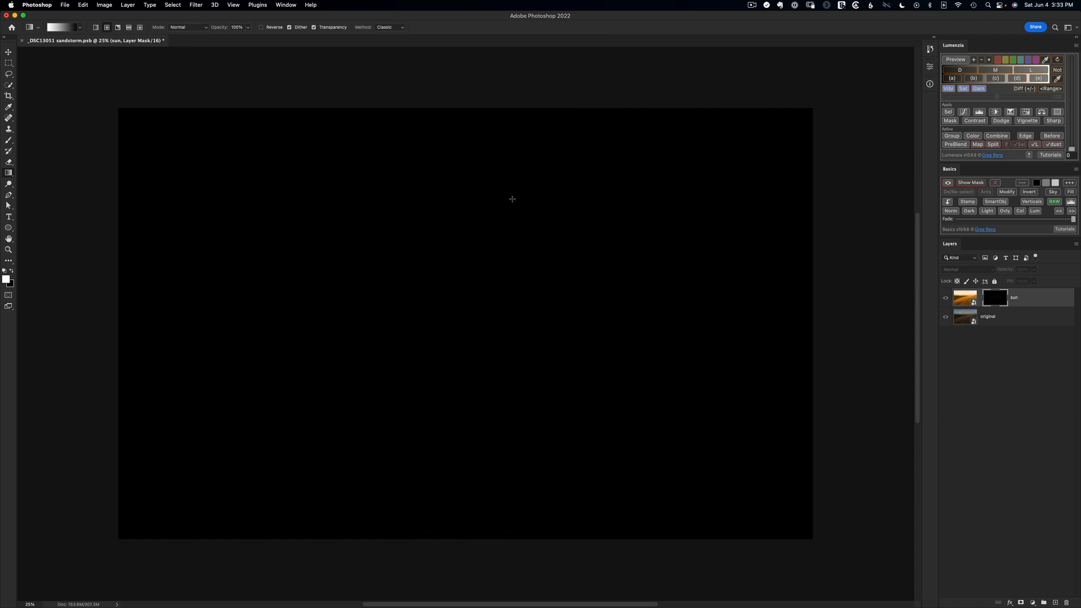
# Show the percent rulers and draw a radial gradient on the sun mask from the exact canvas centre almost to the lower edge
pyautogui.press('super+r')
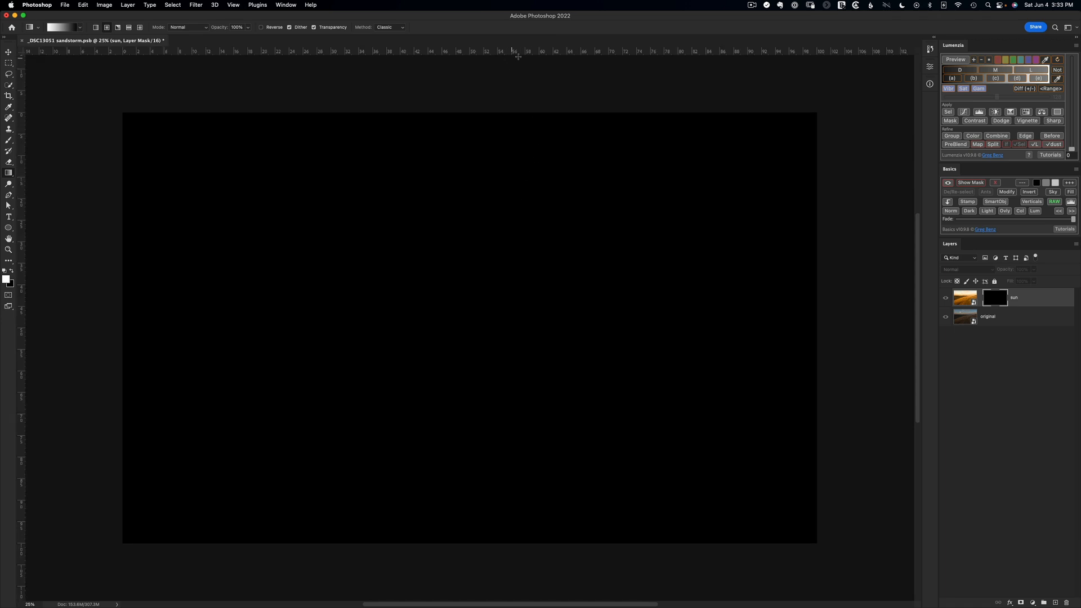
pyautogui.rightClick(475, 54)
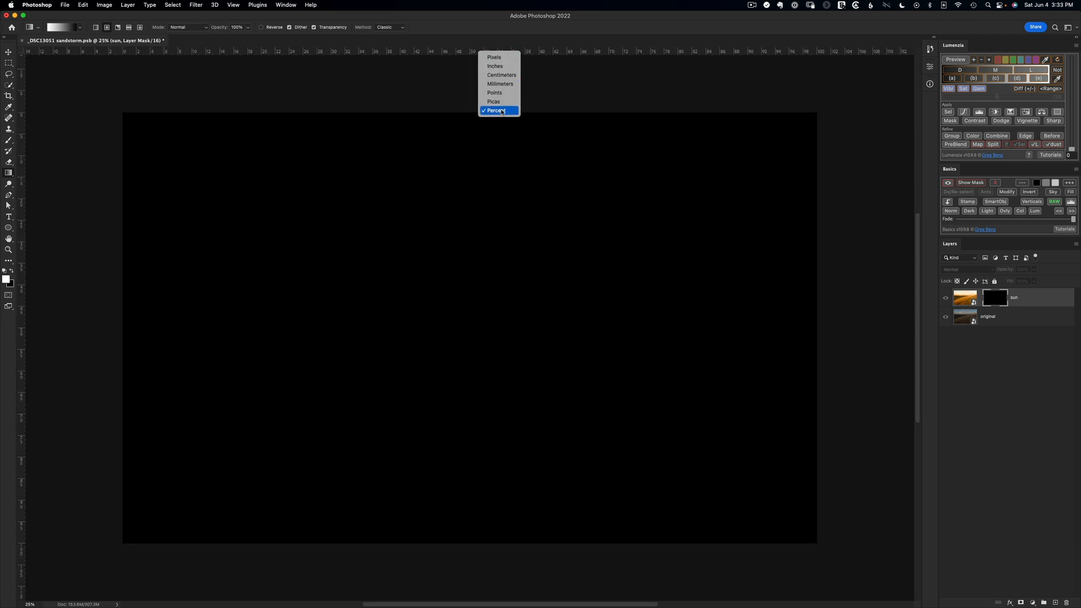
pyautogui.click(466, 52)
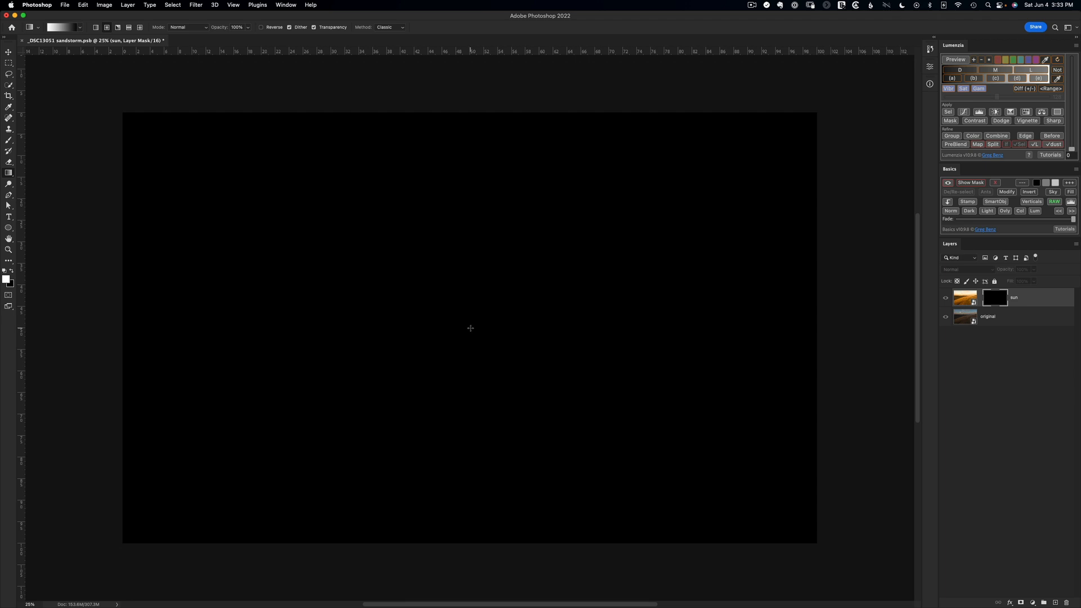
pyautogui.moveTo(471, 328); pyautogui.dragTo(460, 536)
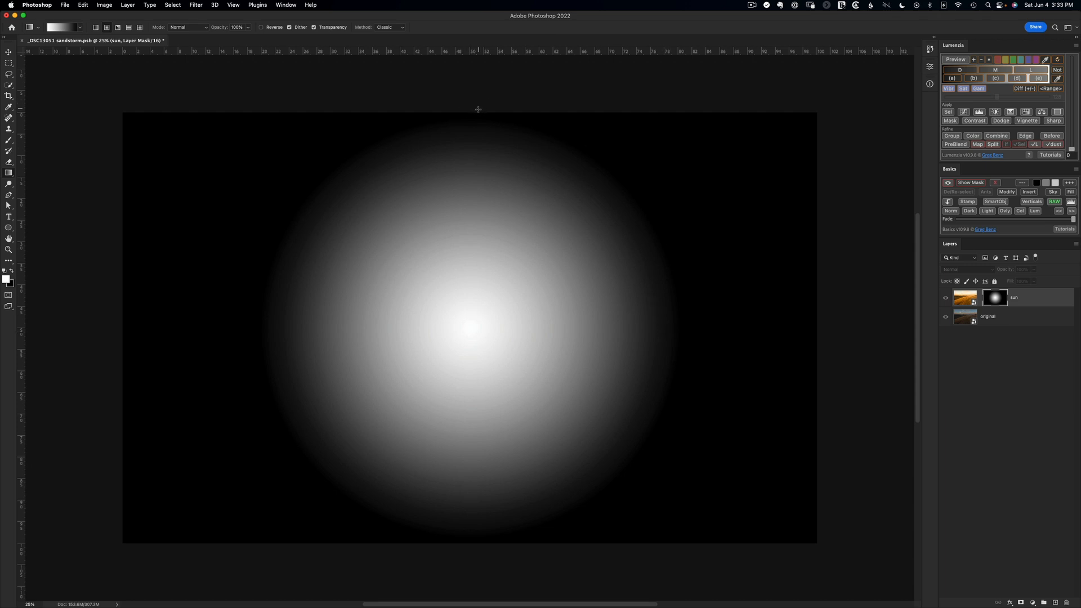
pyautogui.press('super+t')
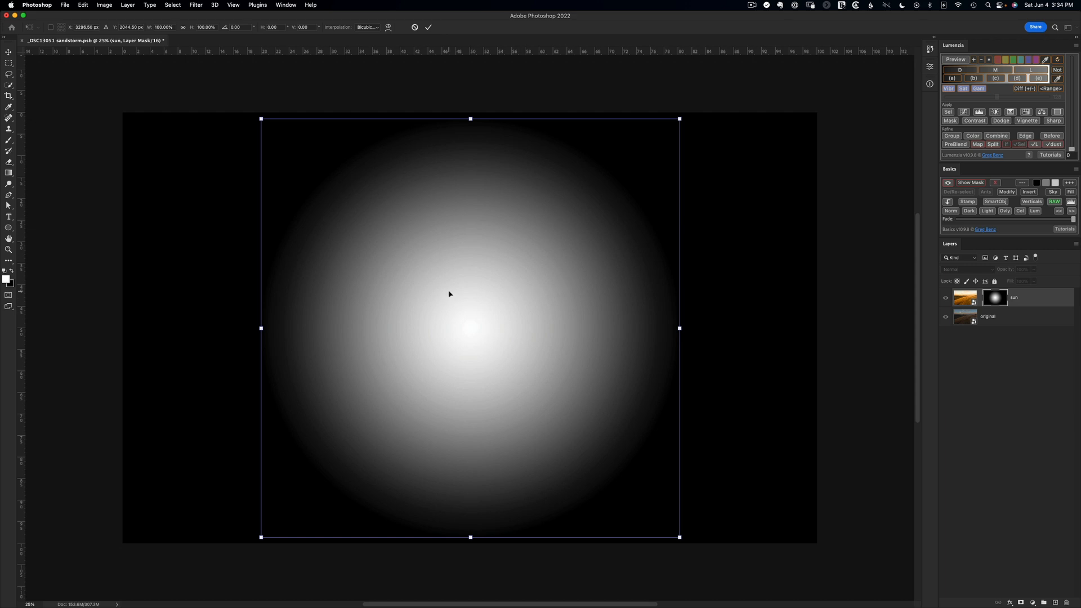
pyautogui.press('Escape')
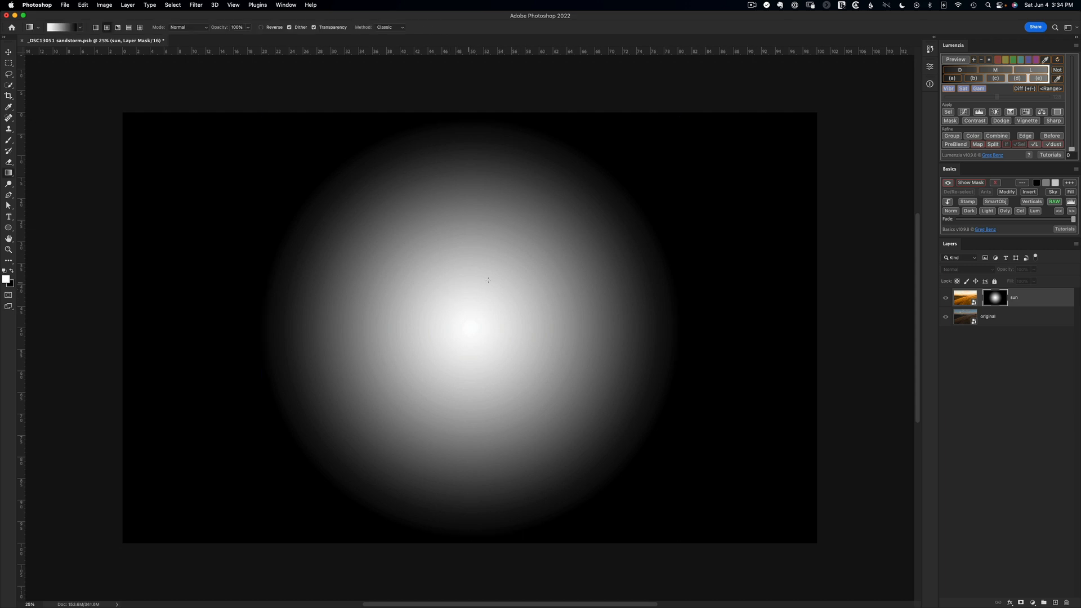
# Return to the full image view and compare the photo with the sun layer hidden and shown
pyautogui.keyDown('alt'); pyautogui.click(992, 299); pyautogui.keyUp('alt')
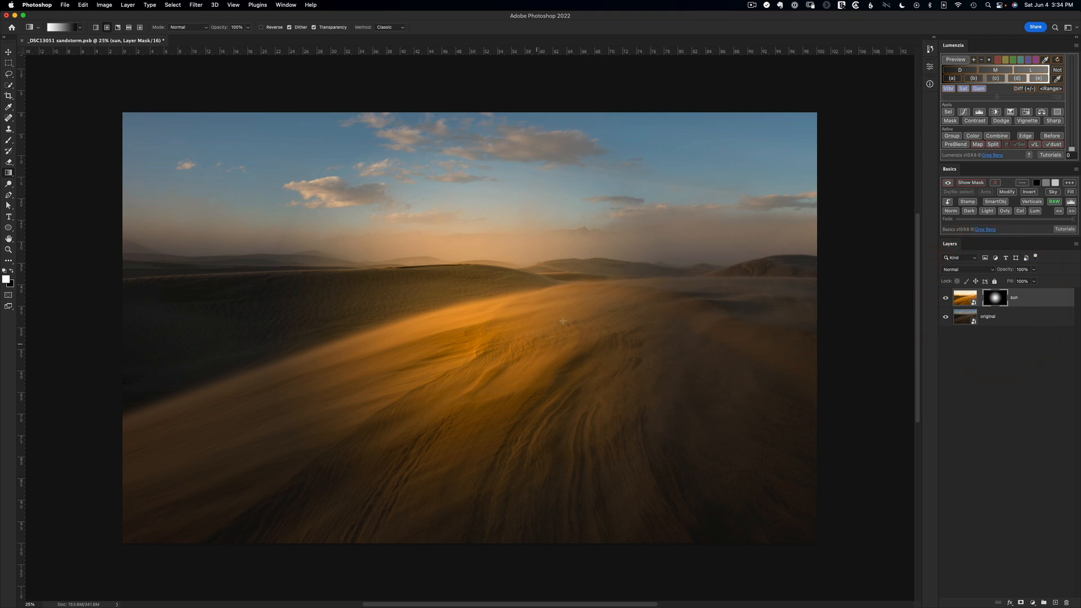
pyautogui.click(946, 298)
pyautogui.click(946, 299)
pyautogui.click(946, 298)
pyautogui.click(946, 298)
# Free Transform the mask gradient so its centre sits on the image's left edge near the horizon, and undo a trial one-sided widening
pyautogui.press('super+t')
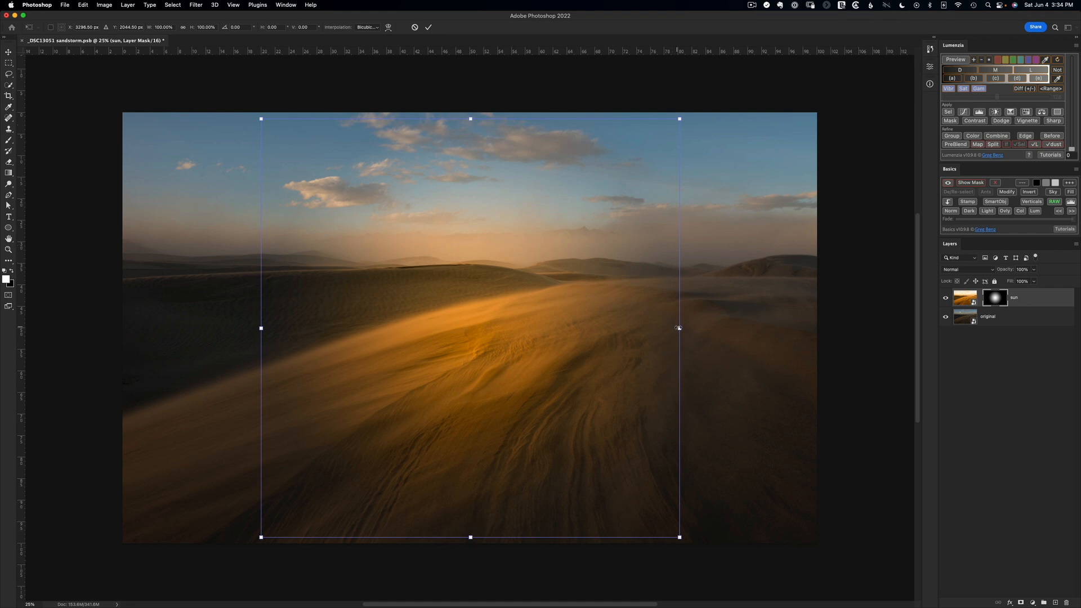
pyautogui.moveTo(477, 353); pyautogui.dragTo(134, 260)
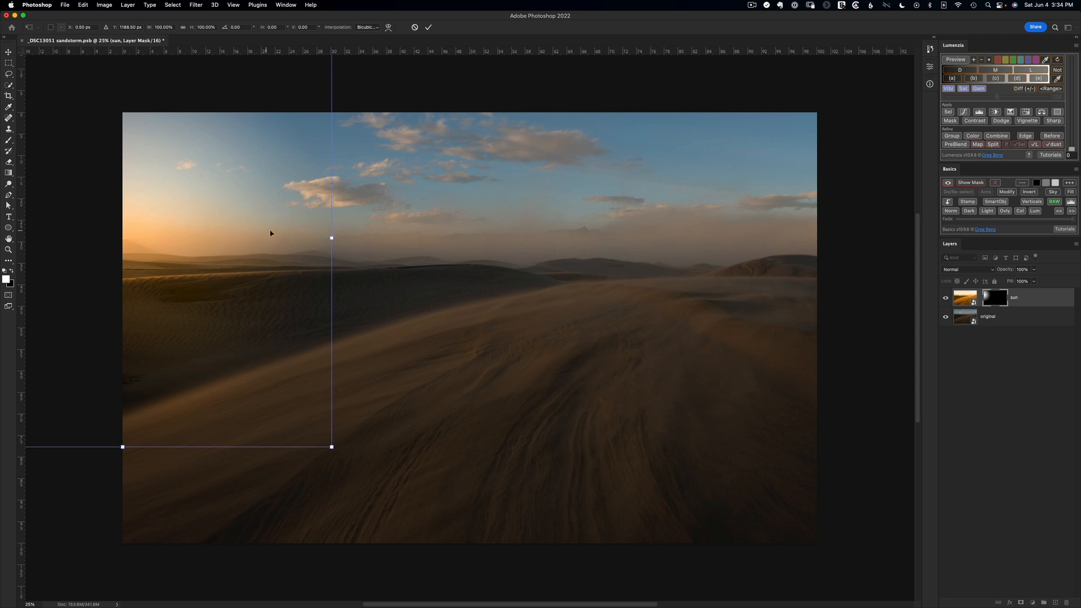
pyautogui.moveTo(331, 239); pyautogui.dragTo(576, 238)
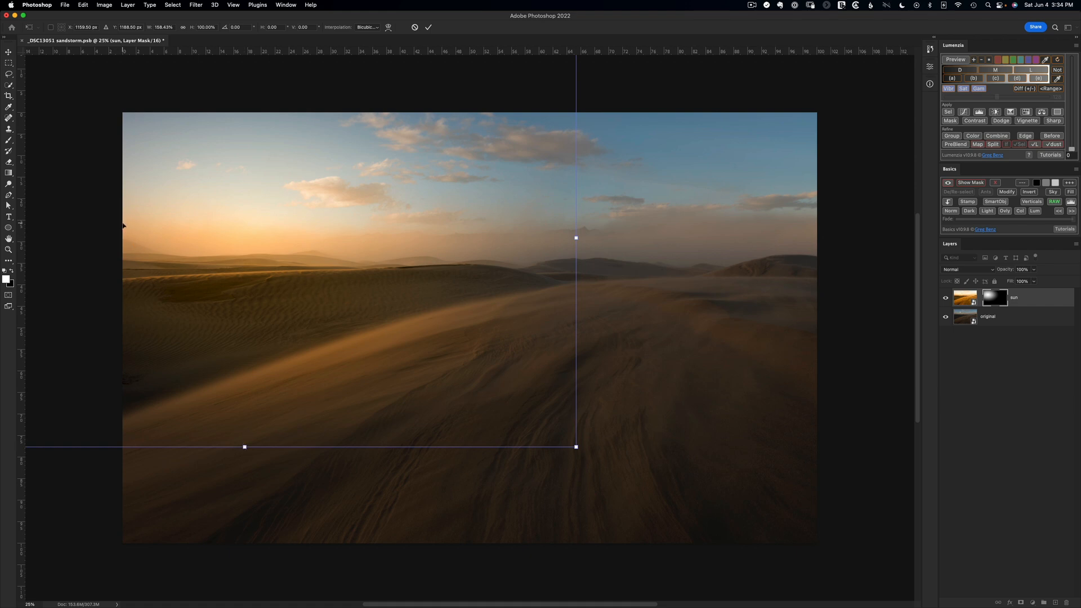
pyautogui.press('super+z')
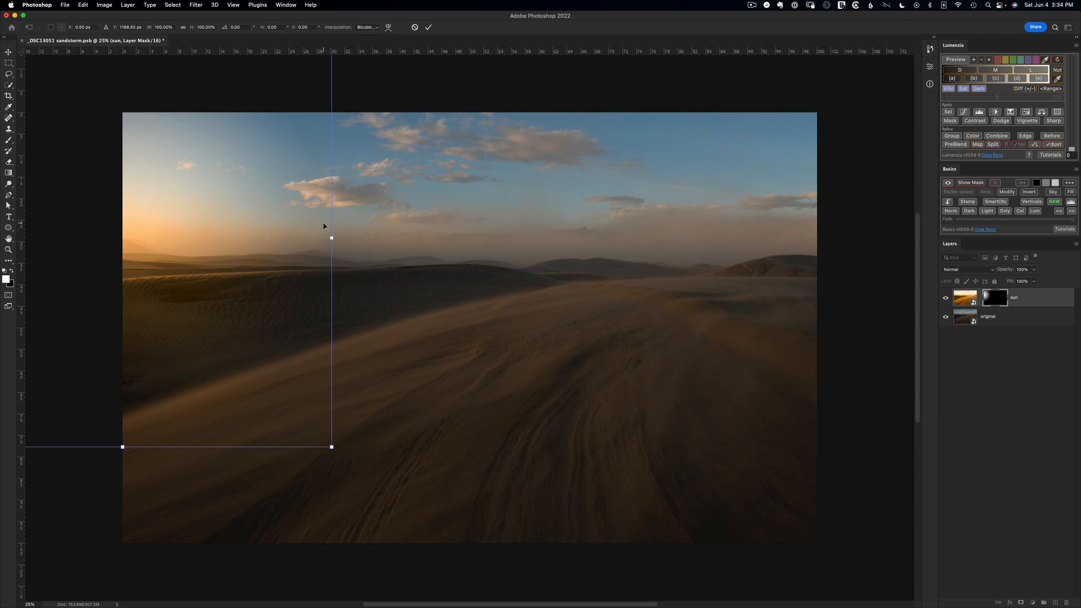
# Stretch the mask gradient about its centre to 248.17% width and 106.20% height
pyautogui.moveTo(332, 239); pyautogui.dragTo(590, 237)
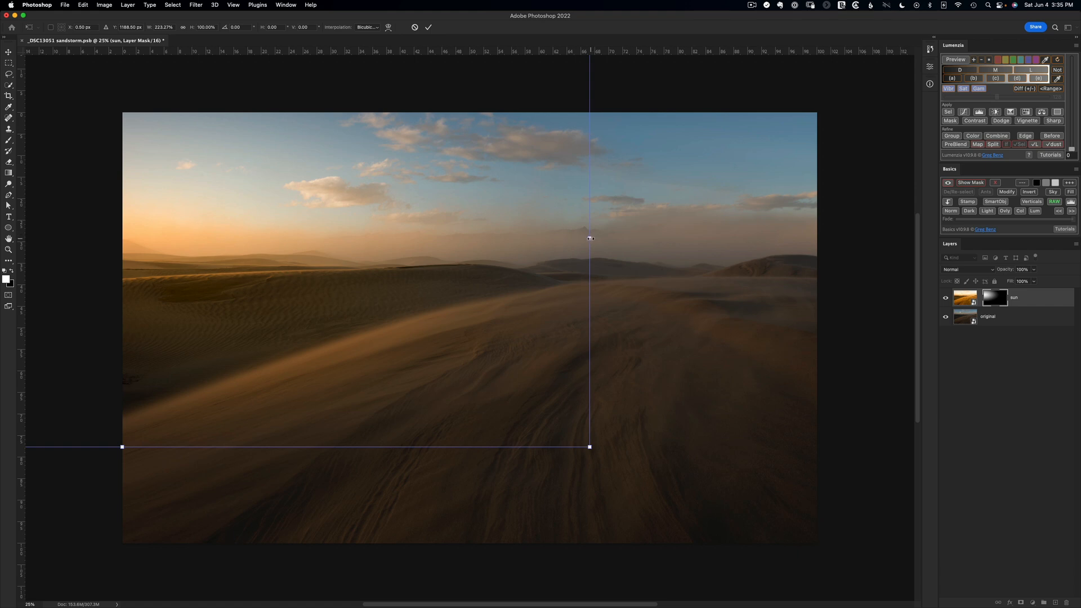
pyautogui.moveTo(590, 238); pyautogui.dragTo(642, 237)
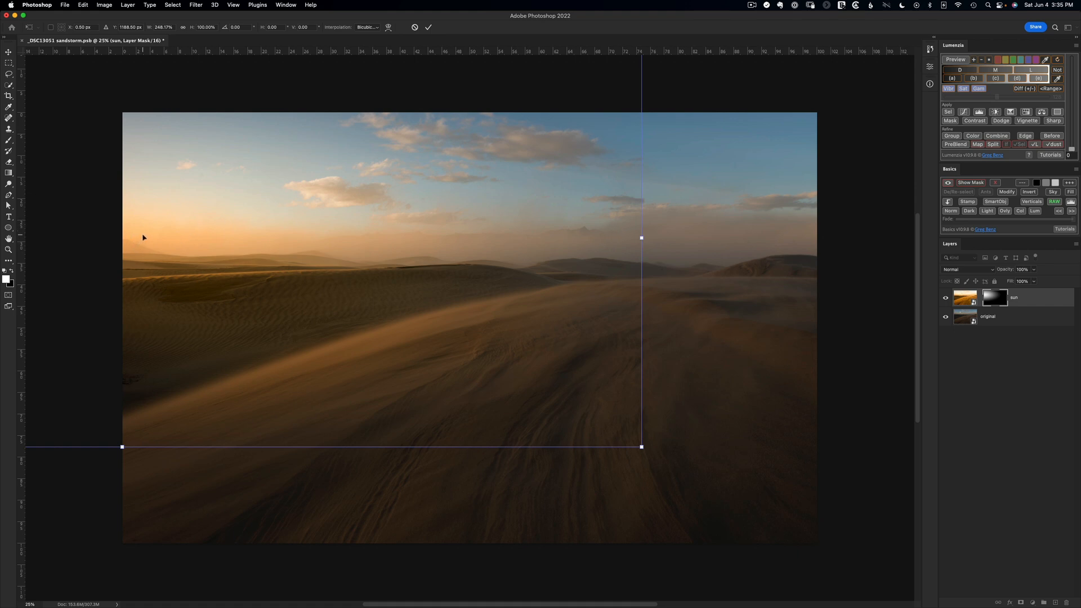
pyautogui.moveTo(121, 447)
pyautogui.mouseDown()
pyautogui.moveTo(122, 374)
pyautogui.moveTo(123, 452)
pyautogui.mouseUp()
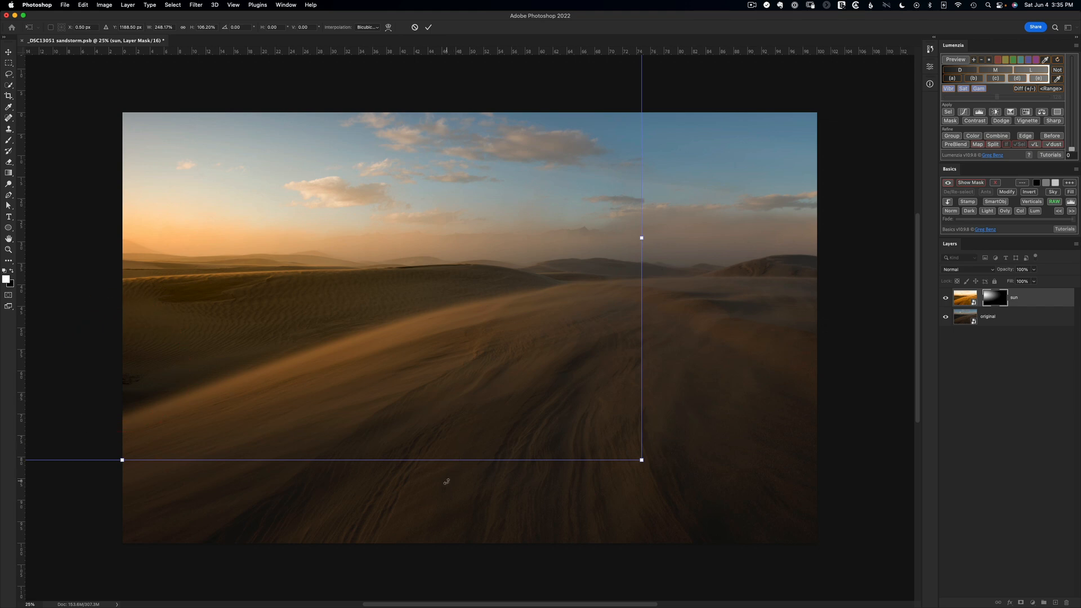
# Rotate the mask gradient 7.10°, enlarge it to 292.21% width and 114.62% height, and apply the transform
pyautogui.moveTo(450, 481); pyautogui.dragTo(415, 512)
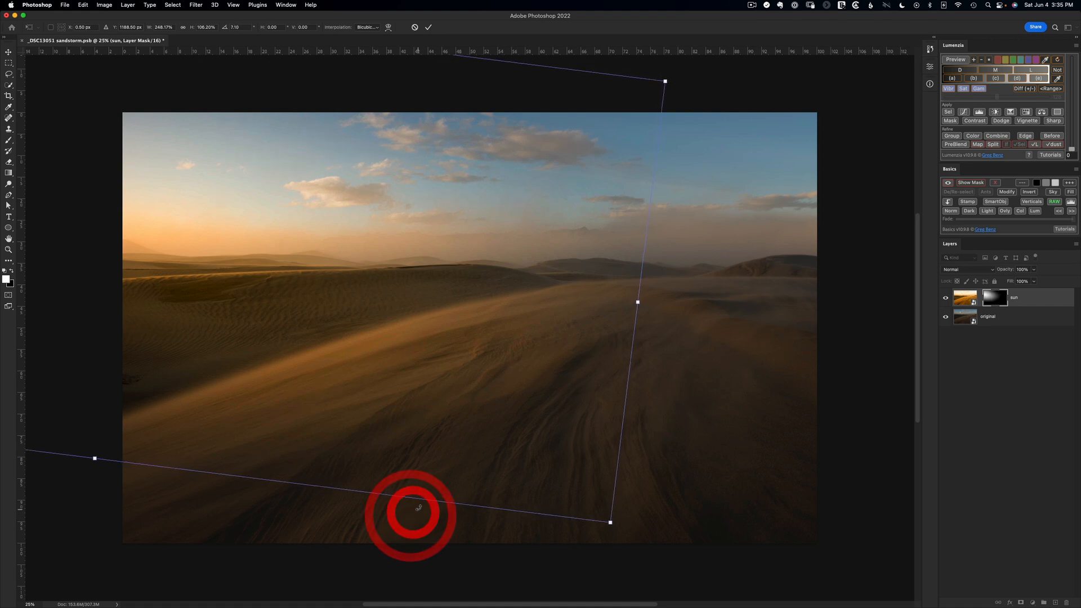
pyautogui.moveTo(641, 303); pyautogui.dragTo(730, 316)
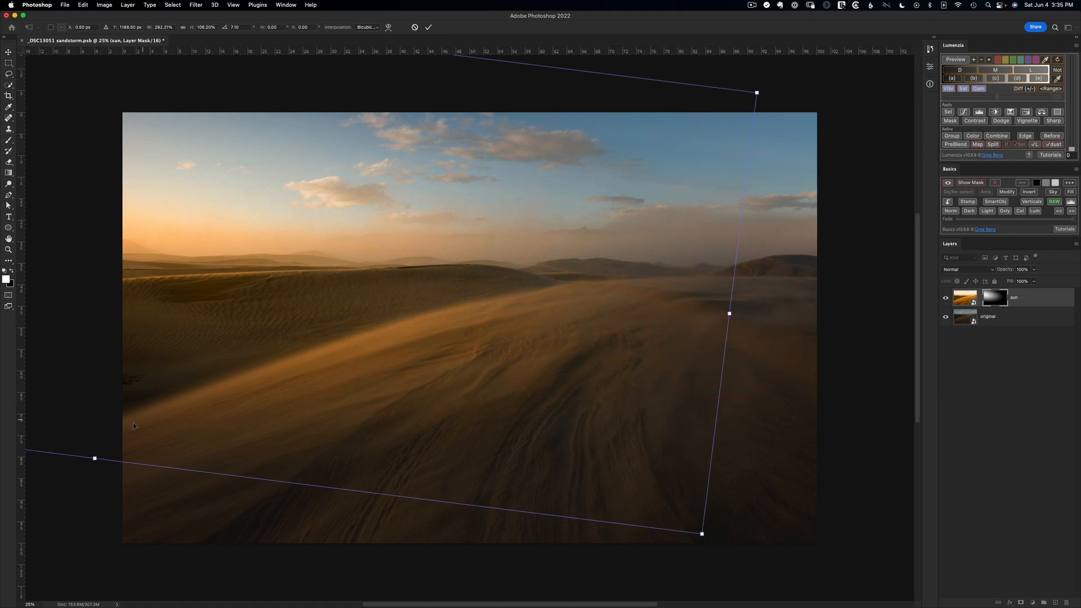
pyautogui.moveTo(97, 459)
pyautogui.mouseDown()
pyautogui.moveTo(87, 507)
pyautogui.moveTo(81, 481)
pyautogui.moveTo(87, 467)
pyautogui.moveTo(82, 482)
pyautogui.moveTo(92, 476)
pyautogui.mouseUp()
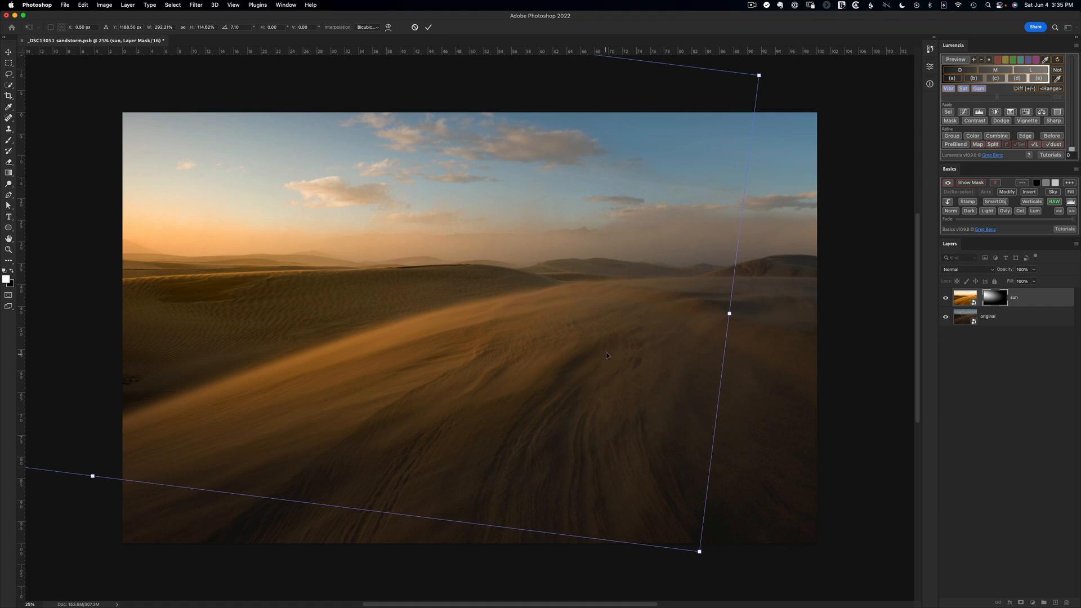
pyautogui.click(429, 27)
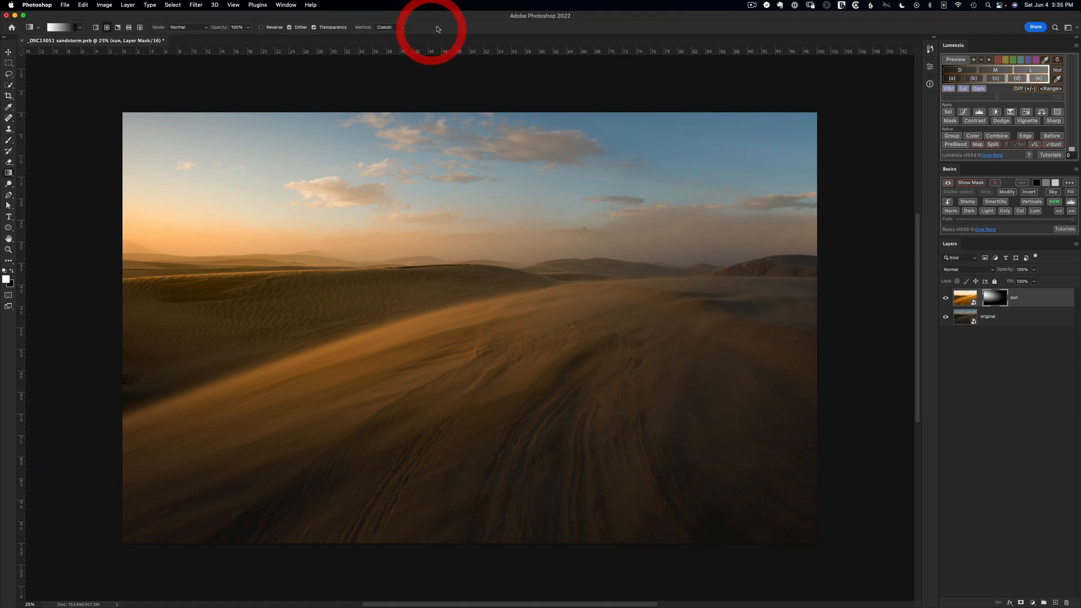
# Display the sun mask on its own, try moving and shrinking its gradient with Free Transform, cancel, and return to the image
pyautogui.keyDown('alt'); pyautogui.click(995, 300); pyautogui.keyUp('alt')
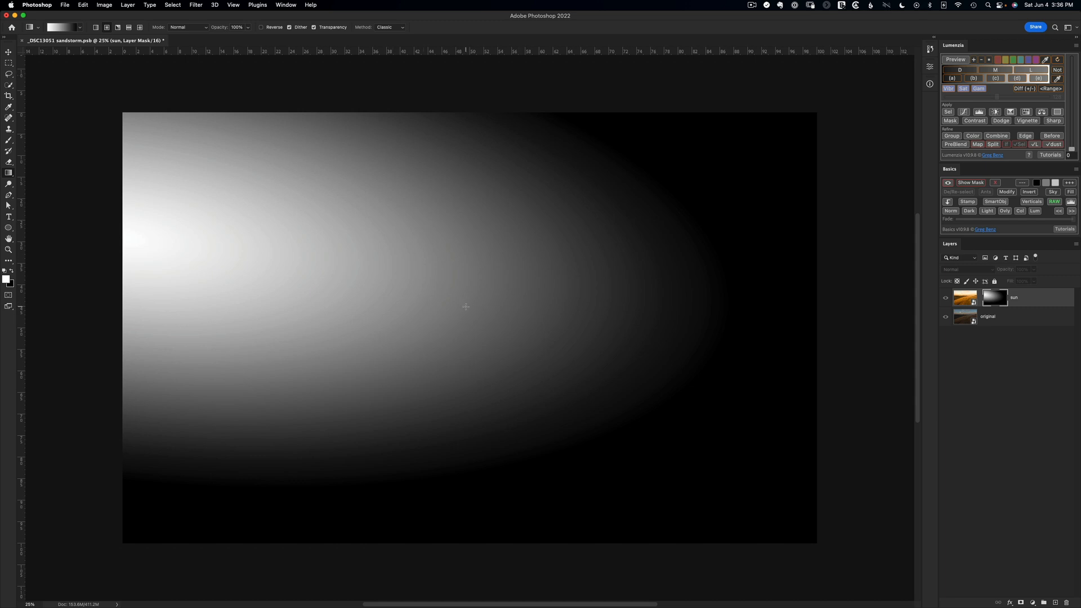
pyautogui.press('super+t')
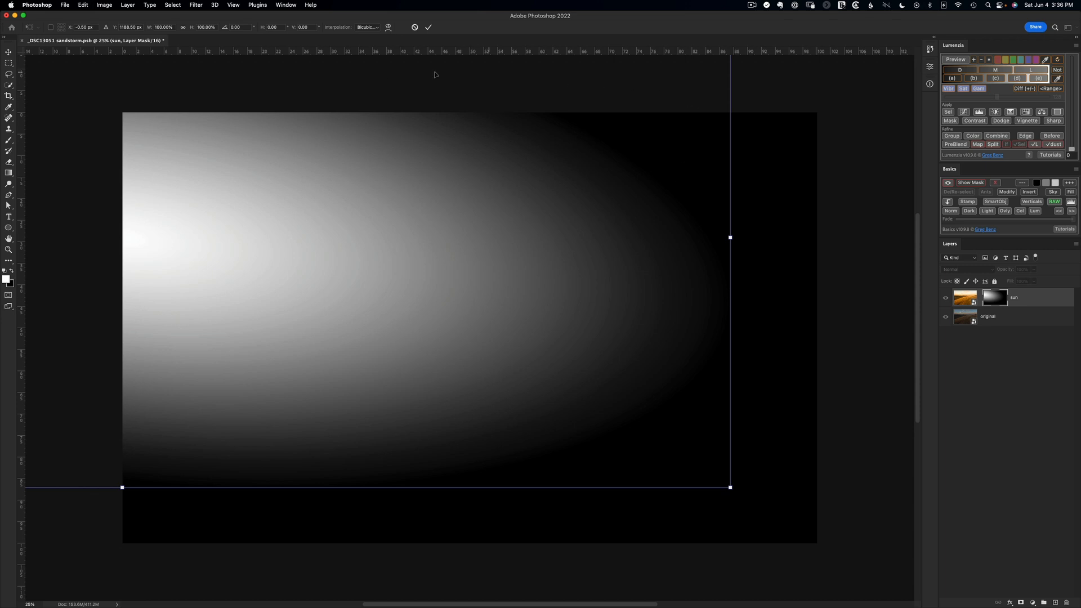
pyautogui.moveTo(293, 191); pyautogui.dragTo(428, 251)
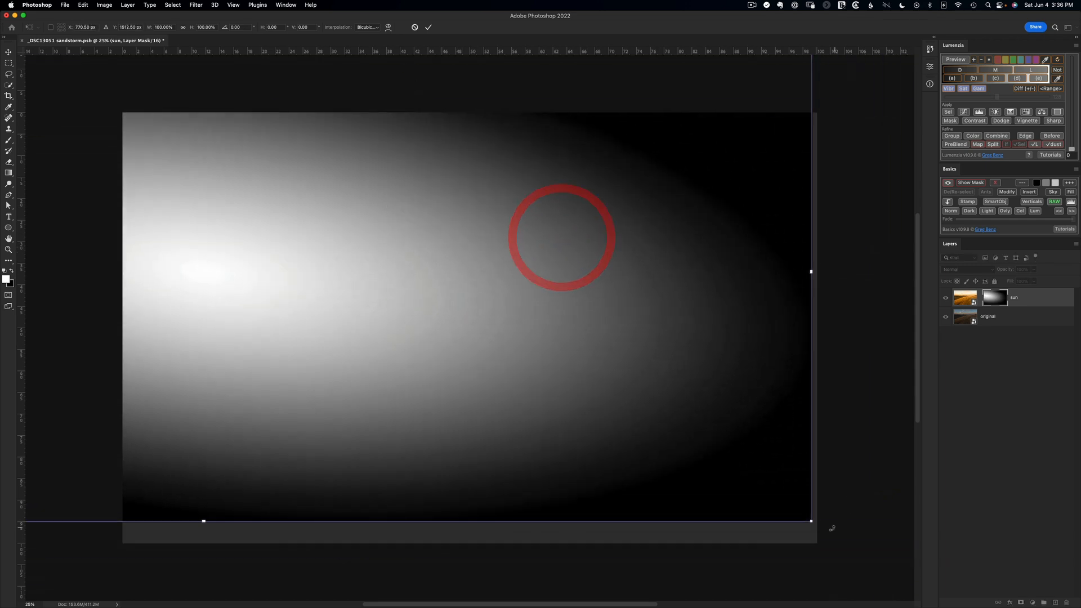
pyautogui.moveTo(811, 521); pyautogui.dragTo(546, 404)
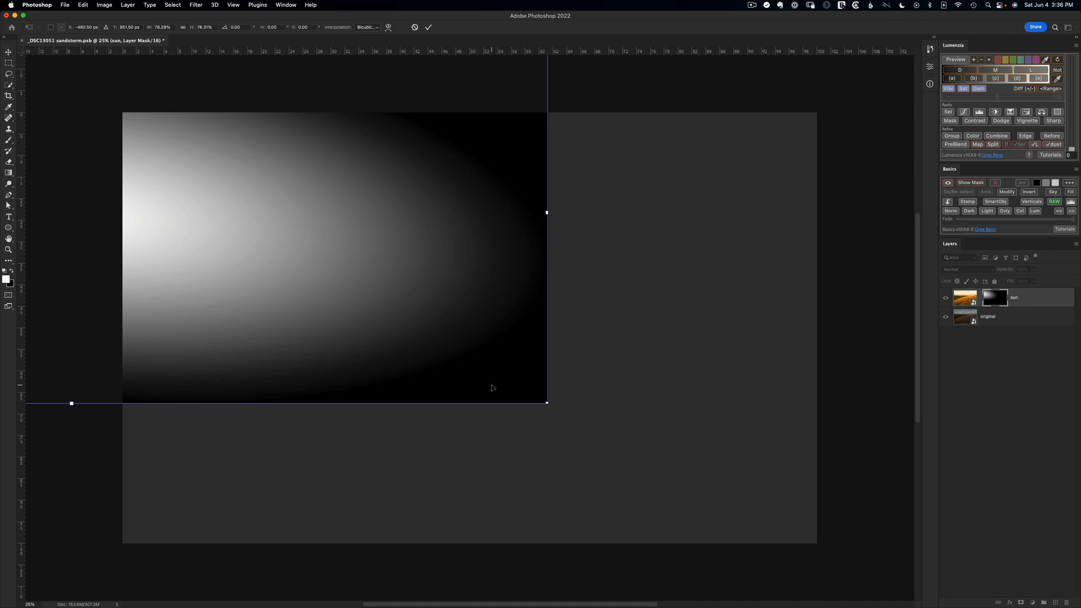
pyautogui.press('Escape')
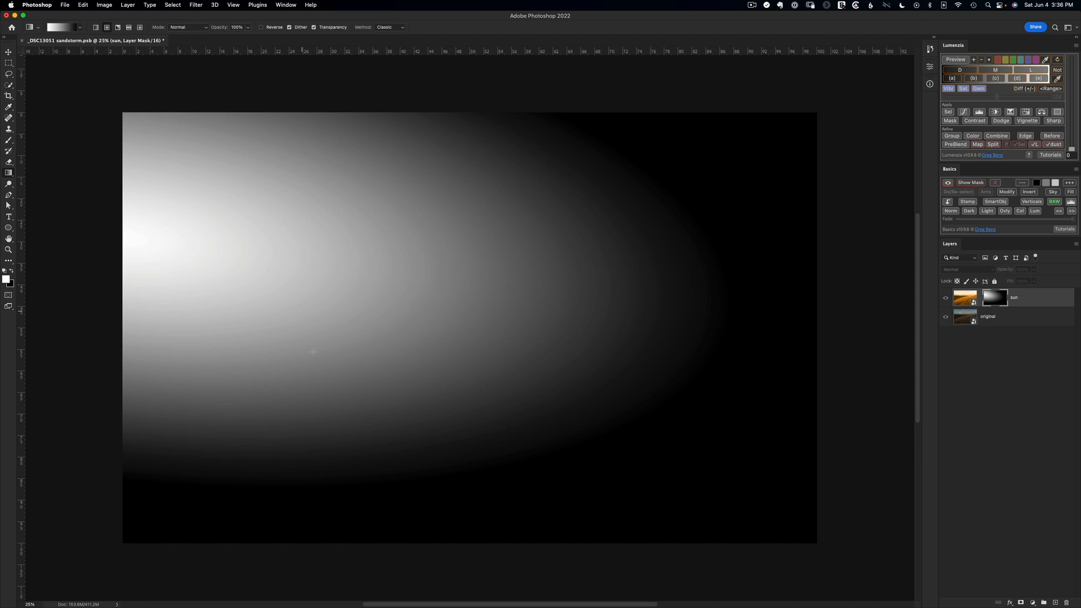
pyautogui.keyDown('alt'); pyautogui.click(996, 301); pyautogui.keyUp('alt')
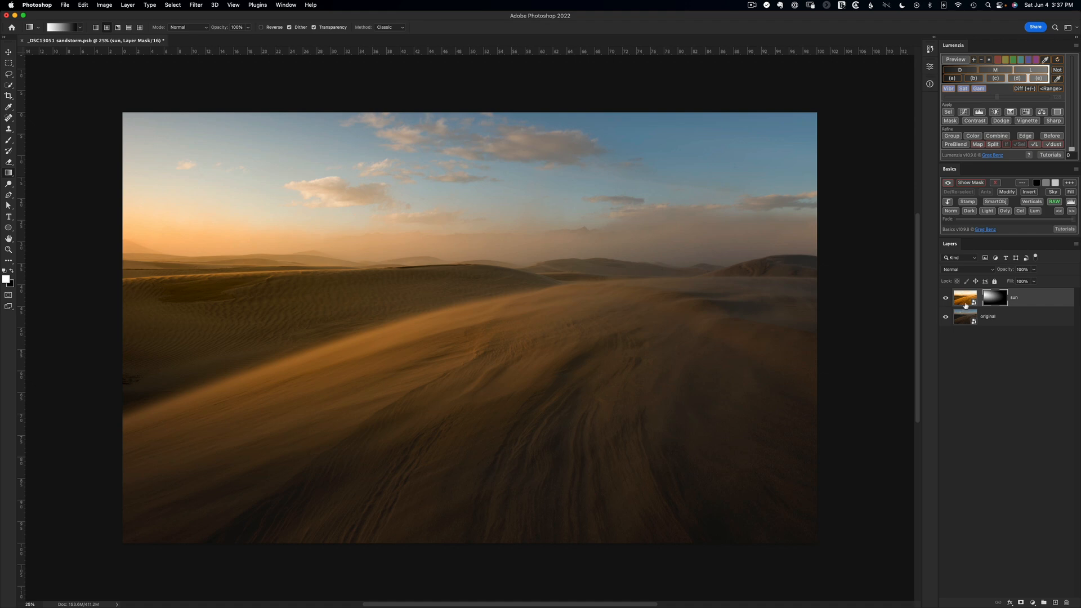
# Make an independent raw smart object copy of the sun layer and rename it sand
pyautogui.click(1055, 211)
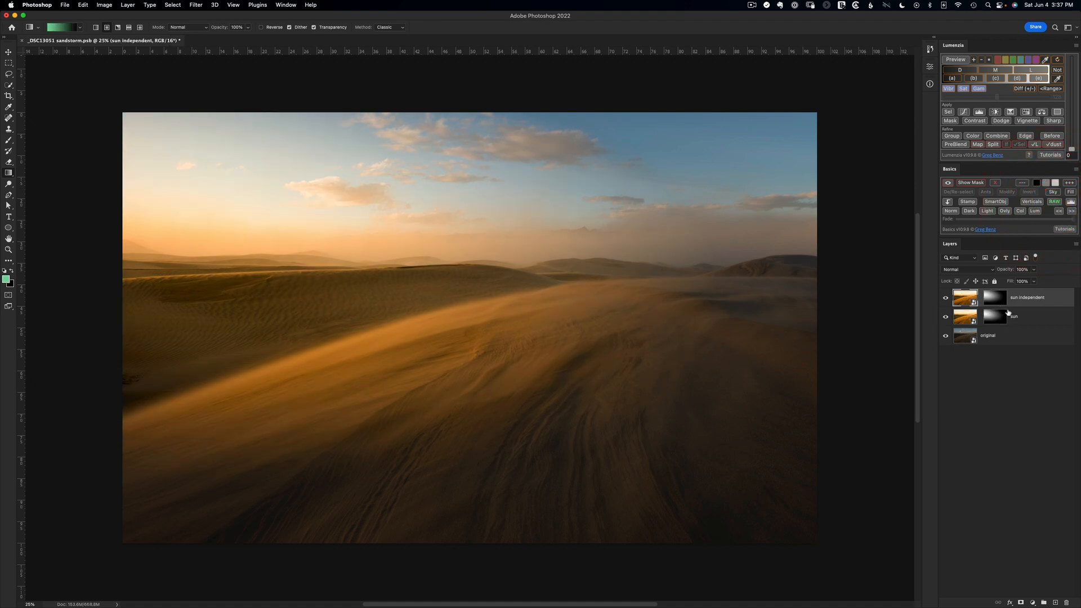
pyautogui.doubleClick(1029, 298)
pyautogui.write('sand')
pyautogui.press('Return')
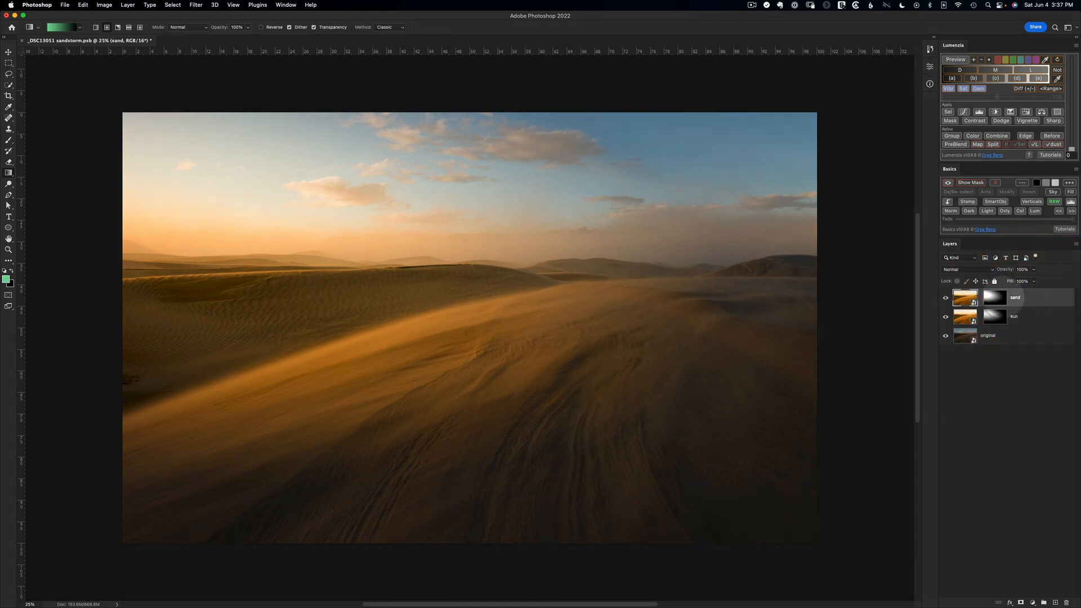
# In the sand layer's raw settings, raise the curve's Lights to +78 and set the temperature to 12000
pyautogui.doubleClick(965, 297)
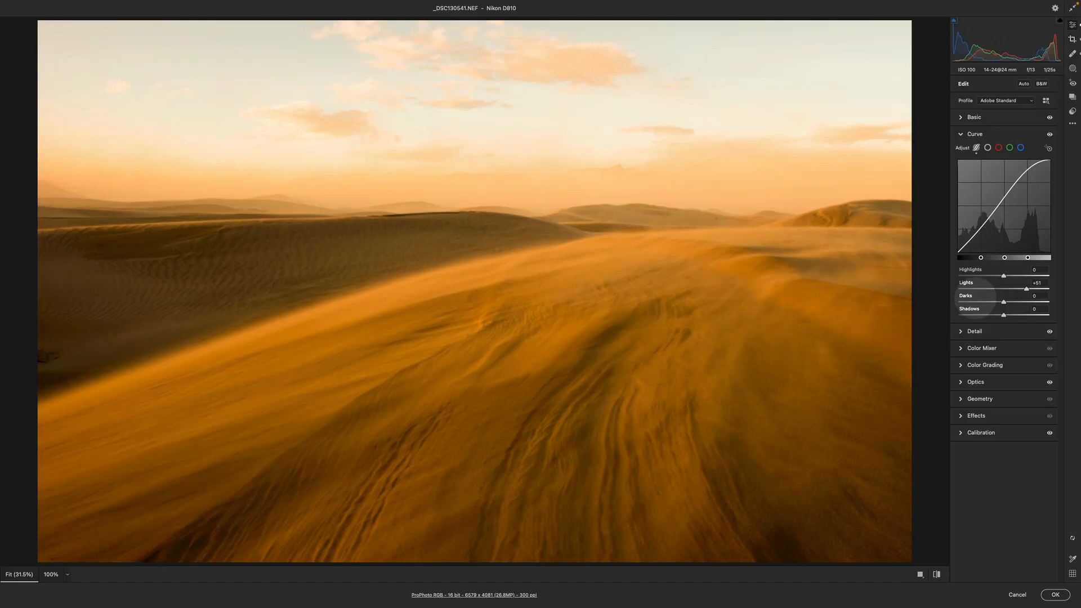
pyautogui.moveTo(1027, 288); pyautogui.dragTo(1038, 288)
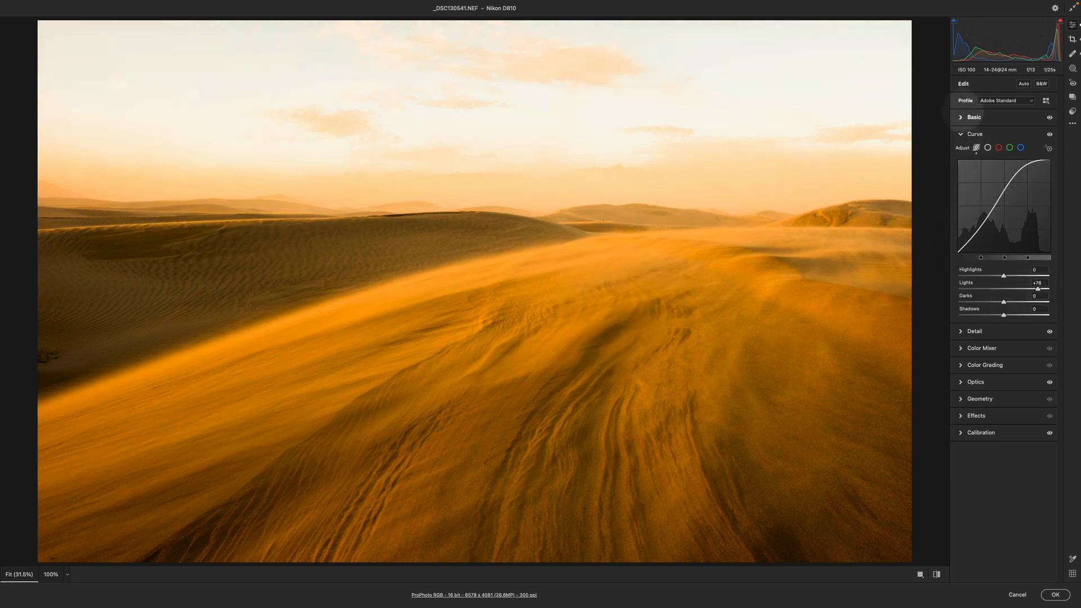
pyautogui.click(952, 116)
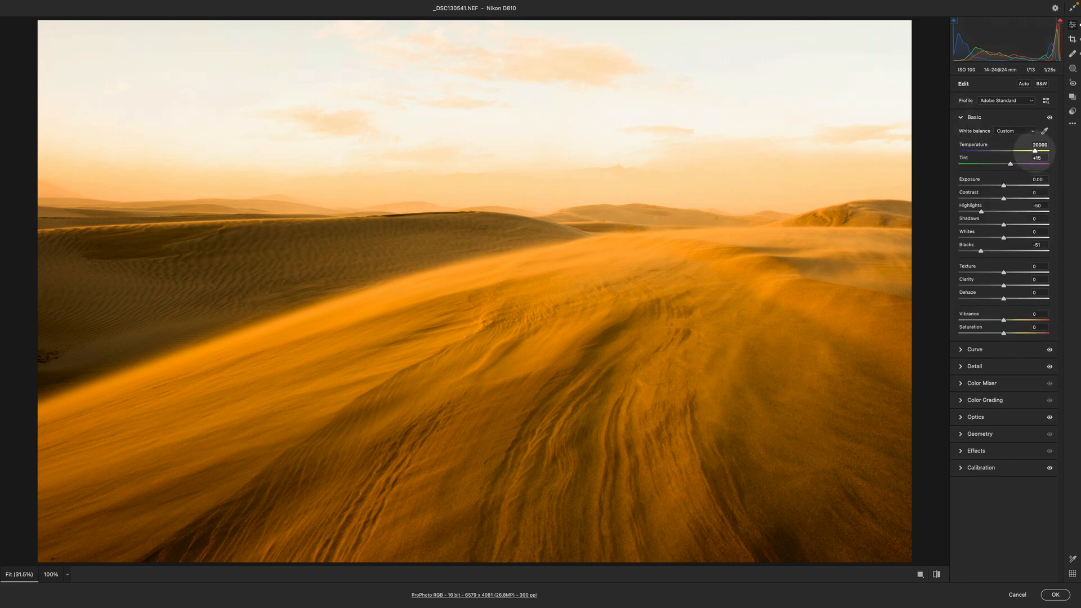
pyautogui.moveTo(1032, 151); pyautogui.dragTo(1026, 150)
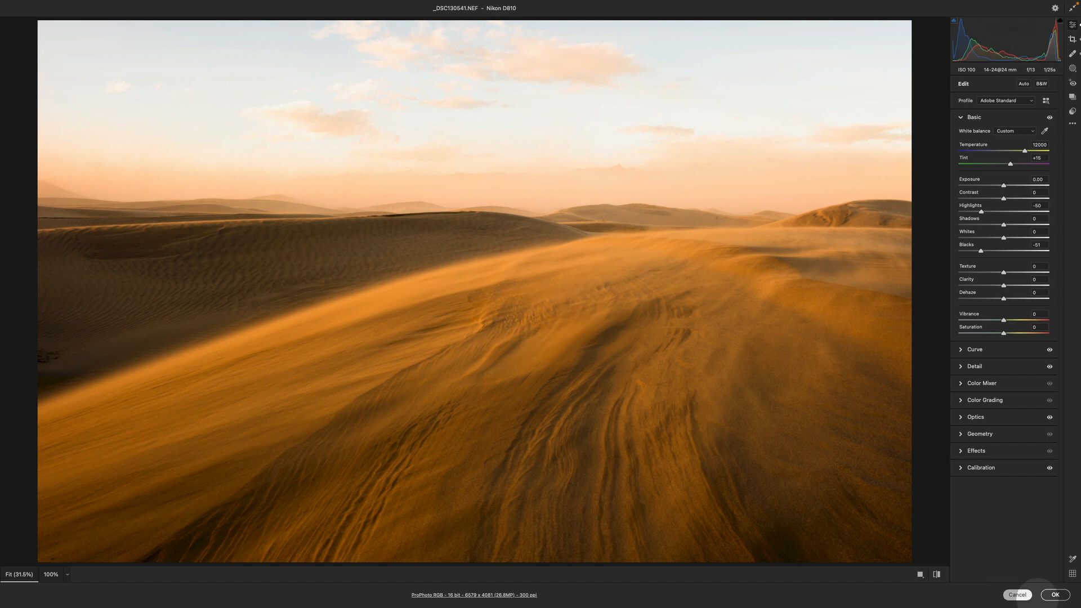
pyautogui.click(1056, 595)
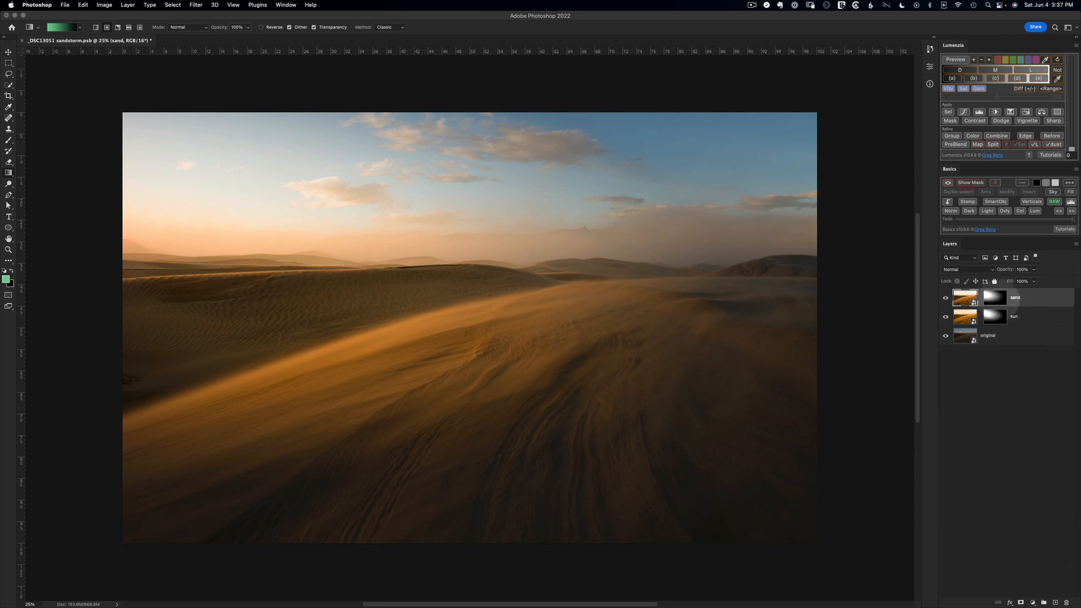
# Delete the sand layer's copied gradient mask and give the layer a new black mask
pyautogui.moveTo(998, 294); pyautogui.dragTo(1066, 603)
pyautogui.moveTo(1060, 598); pyautogui.dragTo(1066, 601)
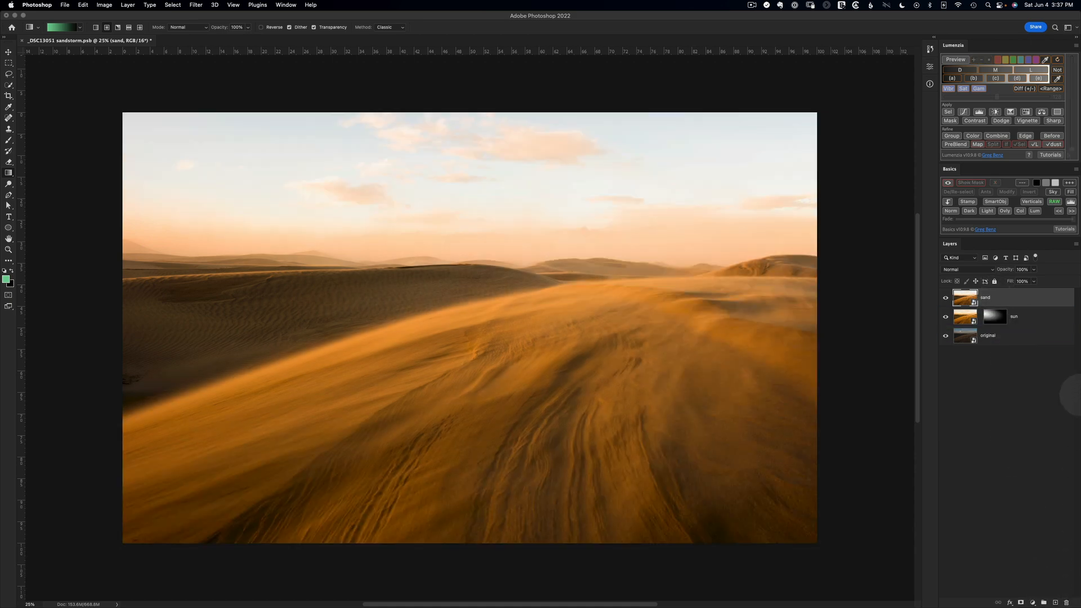
pyautogui.click(950, 121)
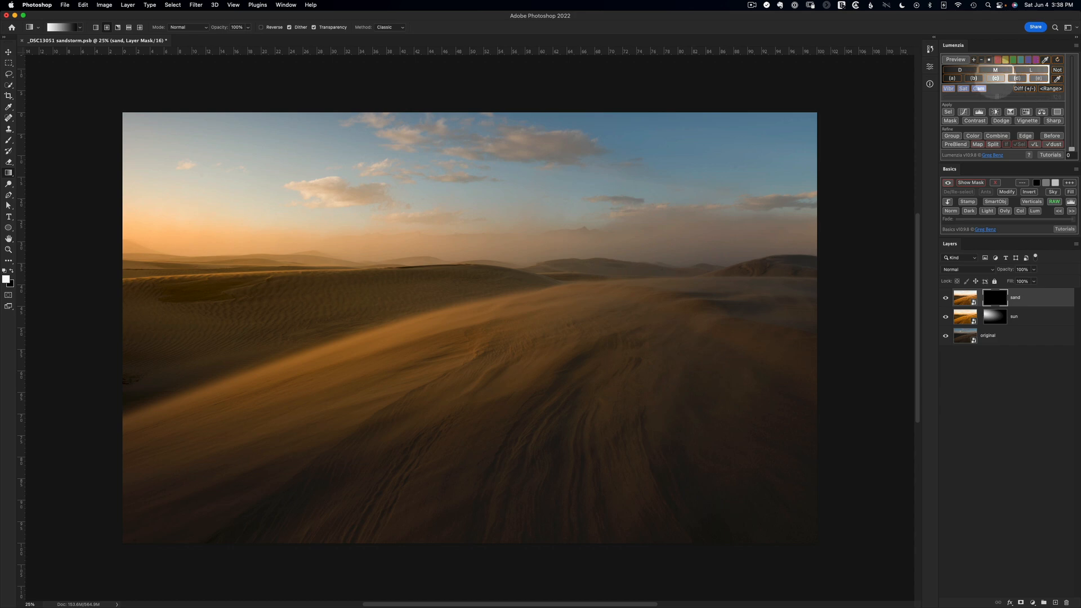
# Build a Lumenzia preview of the (c) luminosity zone, adjust its value to 10, and load it as a selection
pyautogui.click(995, 78)
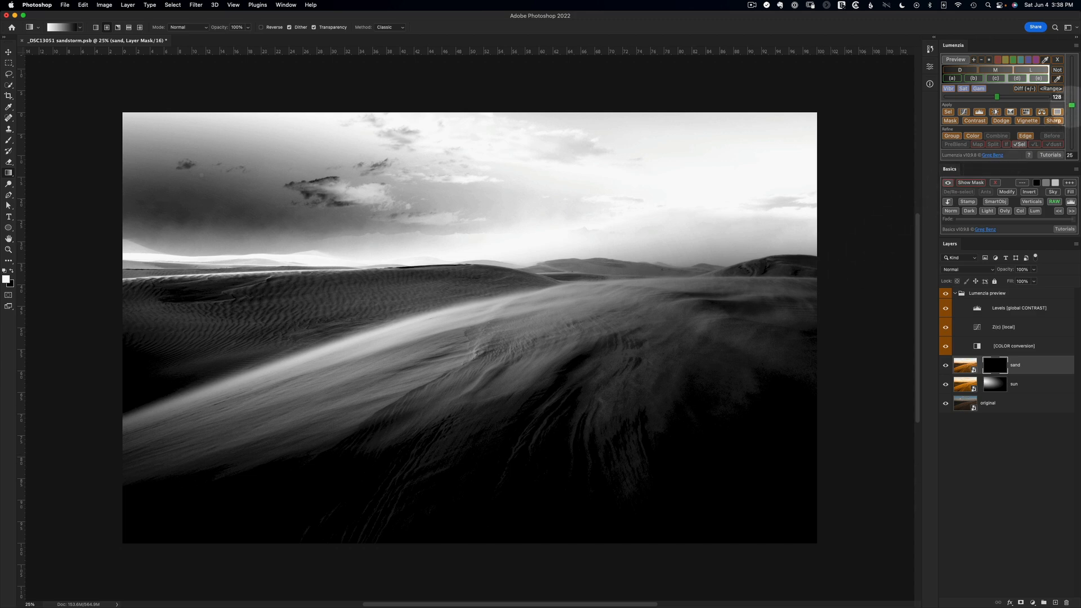
pyautogui.click(1072, 106)
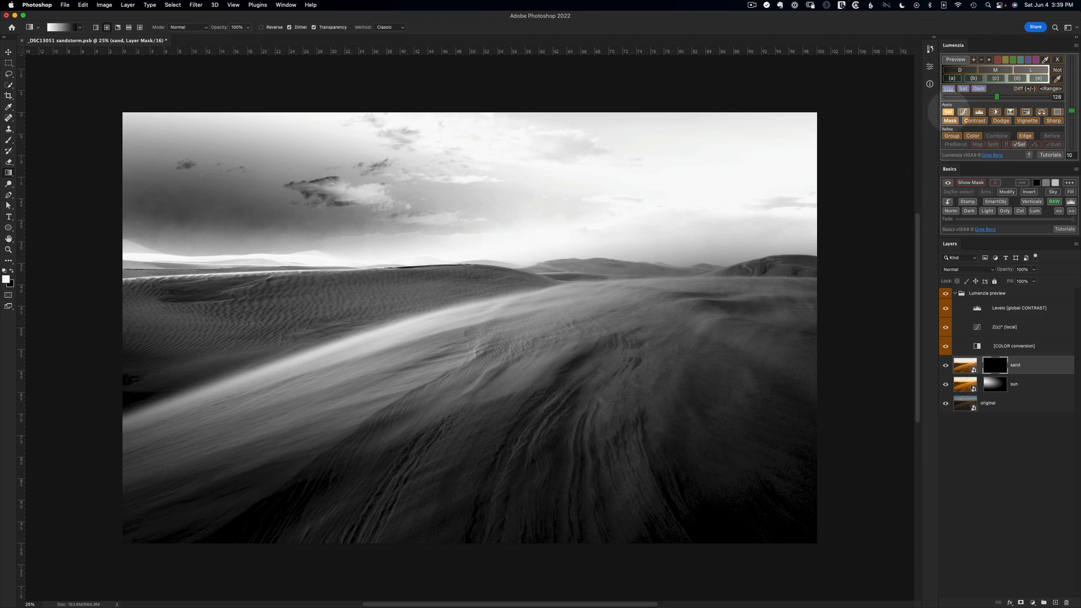
pyautogui.click(943, 112)
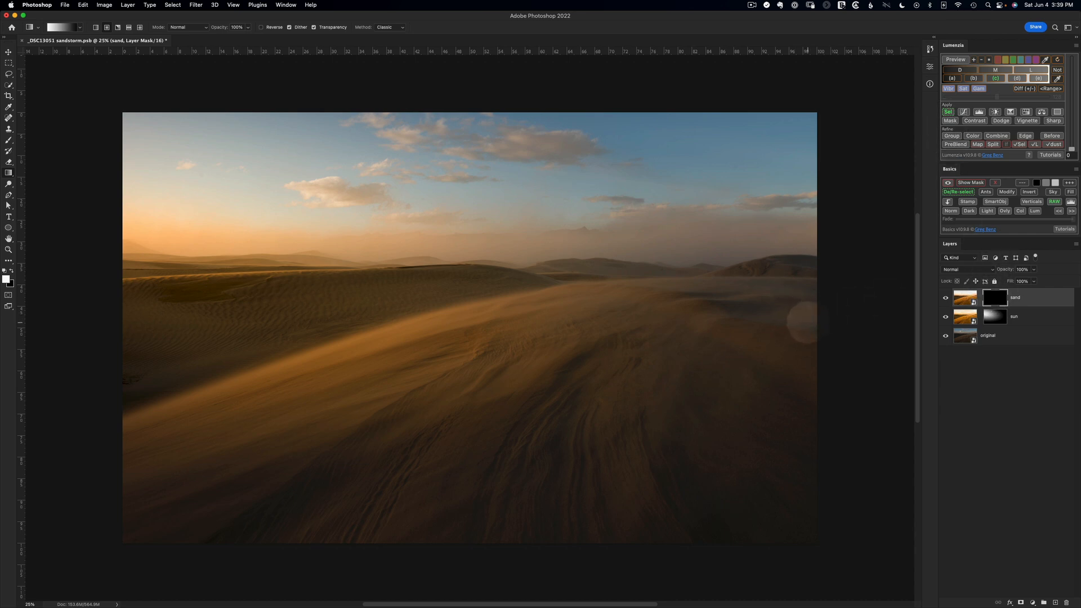
# Brush white at 2% flow through the selection onto the sand mask over the foreground dunes and far ridge, and fade the last stroke
pyautogui.press('b')
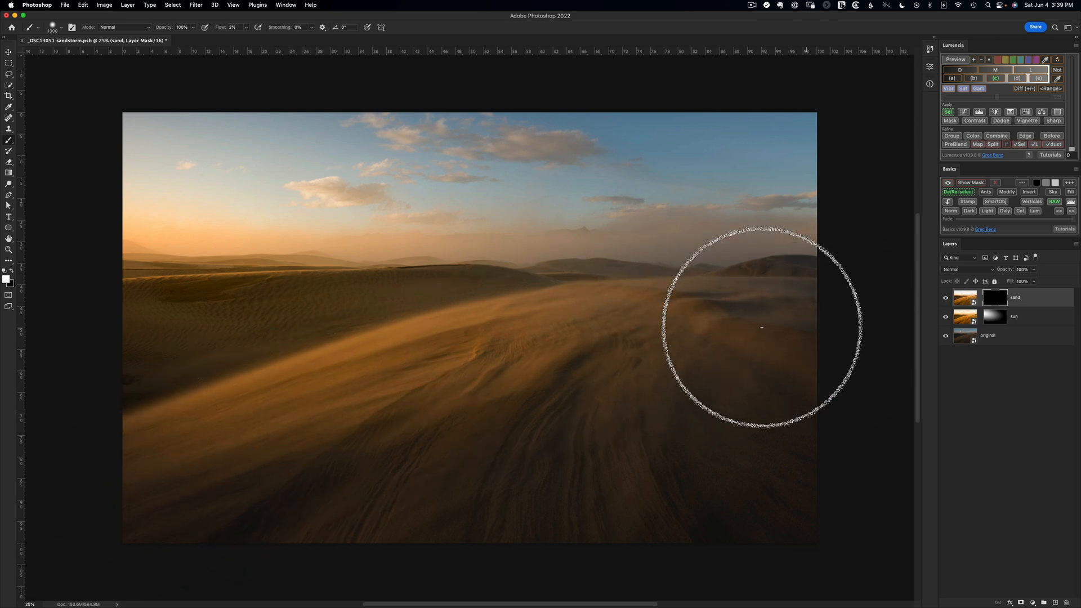
pyautogui.moveTo(343, 491)
pyautogui.mouseDown()
pyautogui.moveTo(307, 507)
pyautogui.moveTo(558, 449)
pyautogui.moveTo(468, 449)
pyautogui.moveTo(499, 504)
pyautogui.moveTo(524, 475)
pyautogui.moveTo(541, 401)
pyautogui.moveTo(776, 360)
pyautogui.mouseUp()
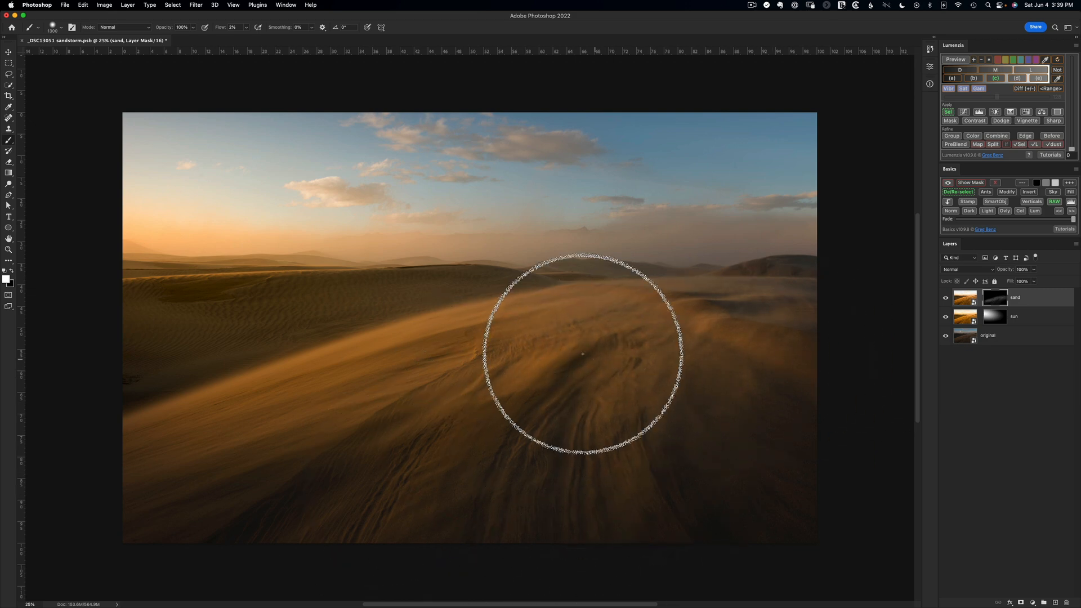
pyautogui.moveTo(425, 465)
pyautogui.mouseDown()
pyautogui.moveTo(558, 423)
pyautogui.moveTo(552, 461)
pyautogui.moveTo(663, 438)
pyautogui.moveTo(542, 433)
pyautogui.moveTo(527, 417)
pyautogui.moveTo(695, 355)
pyautogui.moveTo(788, 343)
pyautogui.moveTo(645, 330)
pyautogui.moveTo(774, 304)
pyautogui.moveTo(740, 309)
pyautogui.moveTo(884, 313)
pyautogui.moveTo(621, 340)
pyautogui.moveTo(771, 369)
pyautogui.moveTo(677, 451)
pyautogui.moveTo(685, 475)
pyautogui.moveTo(631, 515)
pyautogui.moveTo(646, 532)
pyautogui.moveTo(572, 545)
pyautogui.moveTo(445, 499)
pyautogui.moveTo(479, 446)
pyautogui.moveTo(388, 477)
pyautogui.moveTo(420, 478)
pyautogui.moveTo(424, 451)
pyautogui.moveTo(415, 296)
pyautogui.moveTo(418, 325)
pyautogui.moveTo(629, 309)
pyautogui.moveTo(655, 266)
pyautogui.moveTo(655, 312)
pyautogui.moveTo(694, 290)
pyautogui.moveTo(726, 298)
pyautogui.mouseUp()
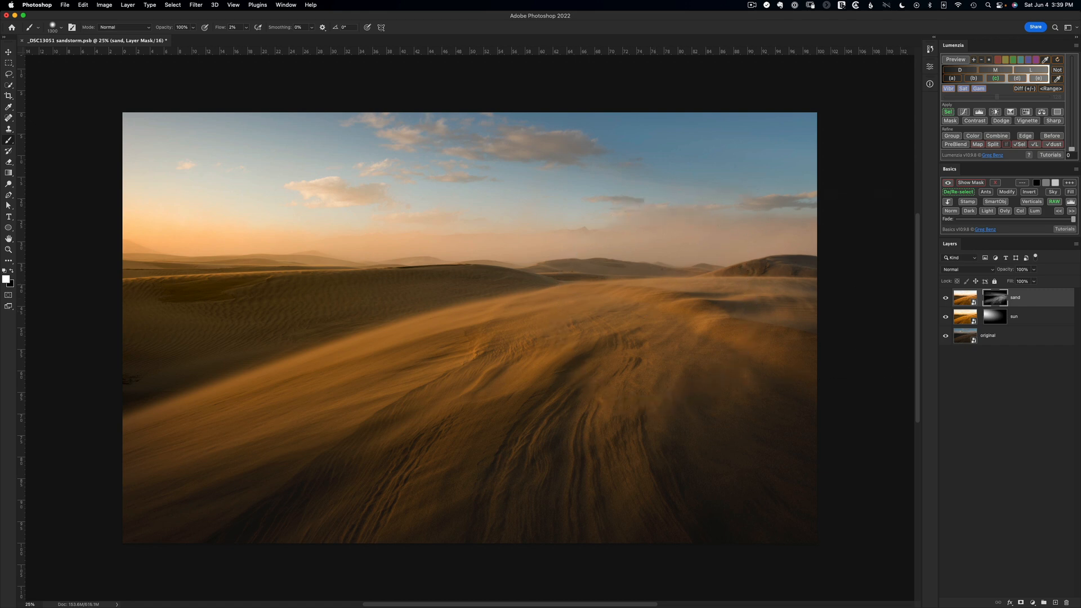
pyautogui.moveTo(1073, 219); pyautogui.dragTo(1032, 219)
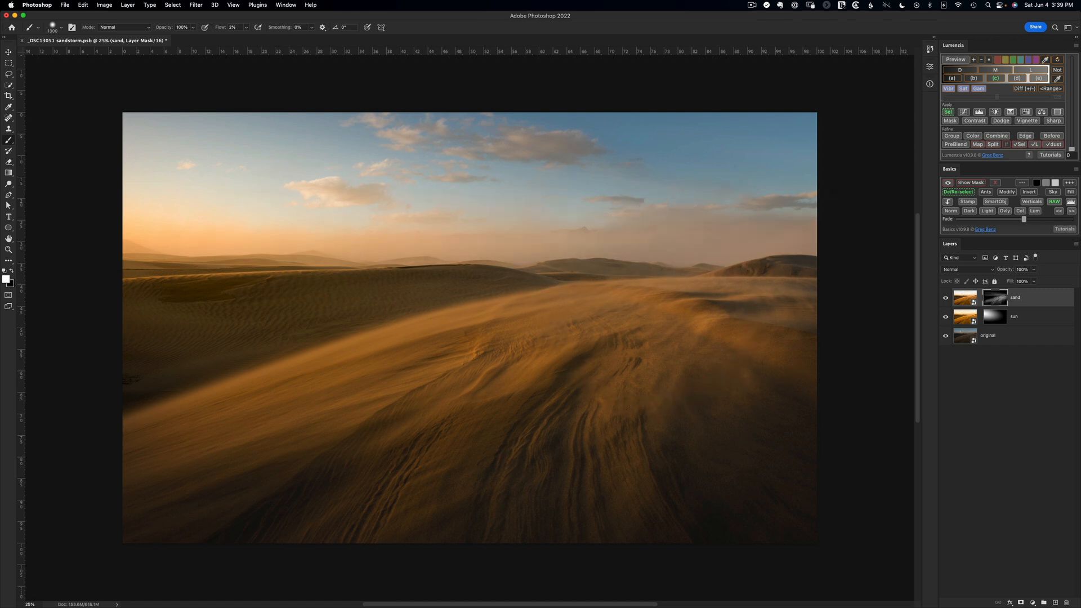
pyautogui.click(83, 4)
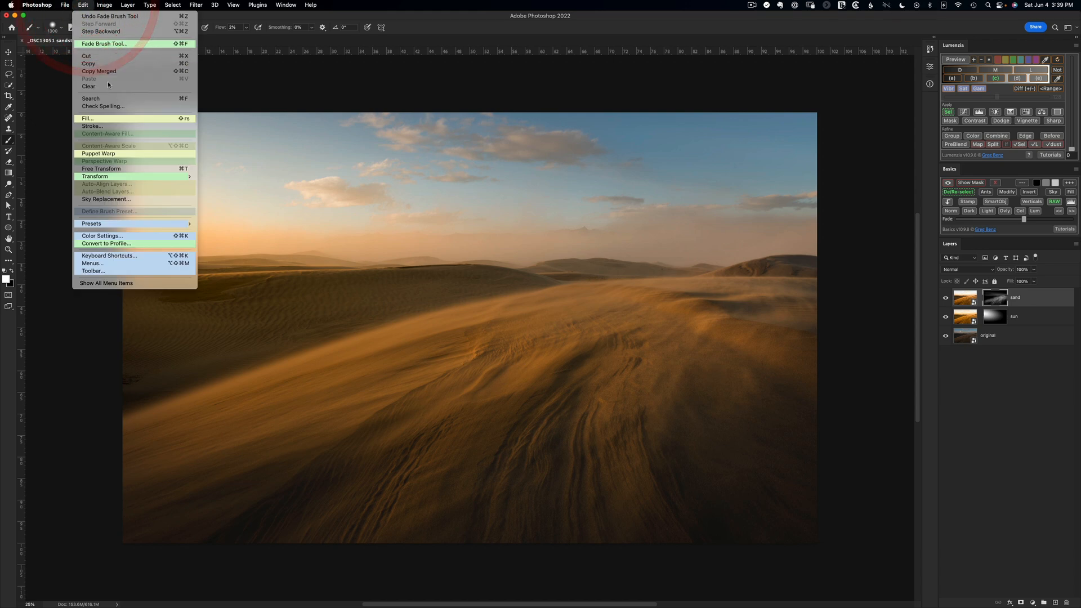
# Brush more white through the selection onto the sand mask over the far dunes and central foreground, fading the strokes to soften them
pyautogui.click(82, 3)
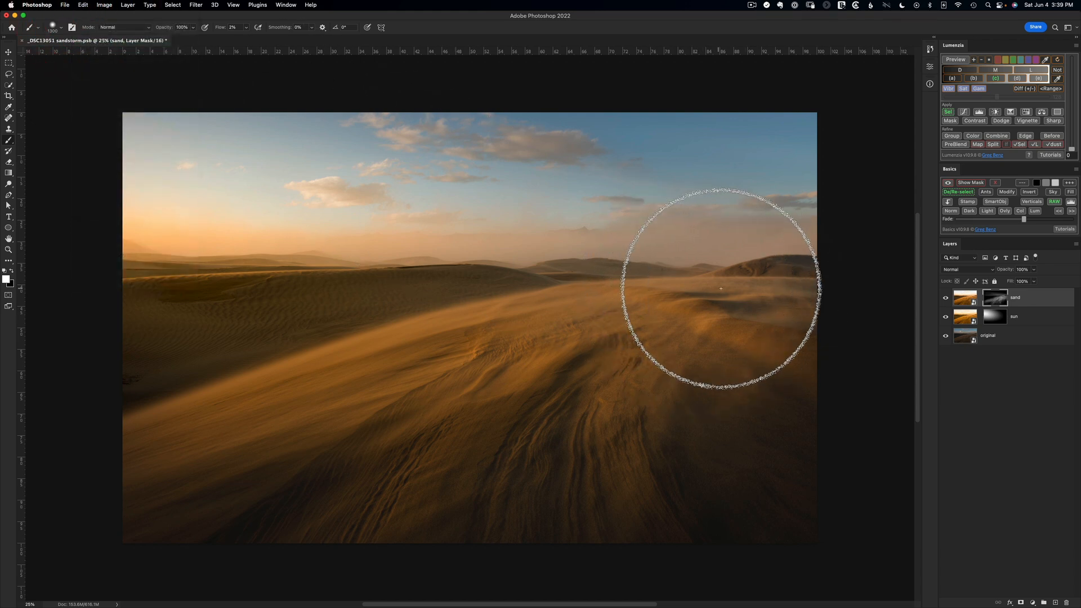
pyautogui.moveTo(717, 327)
pyautogui.mouseDown()
pyautogui.moveTo(729, 315)
pyautogui.moveTo(444, 248)
pyautogui.moveTo(818, 285)
pyautogui.mouseUp()
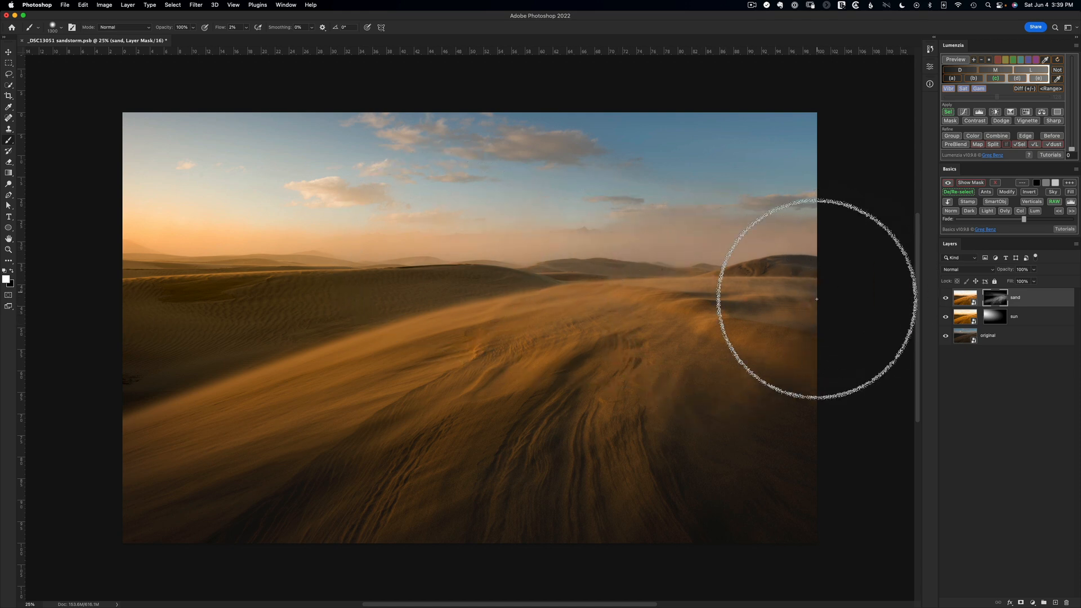
pyautogui.click(983, 219)
pyautogui.click(972, 220)
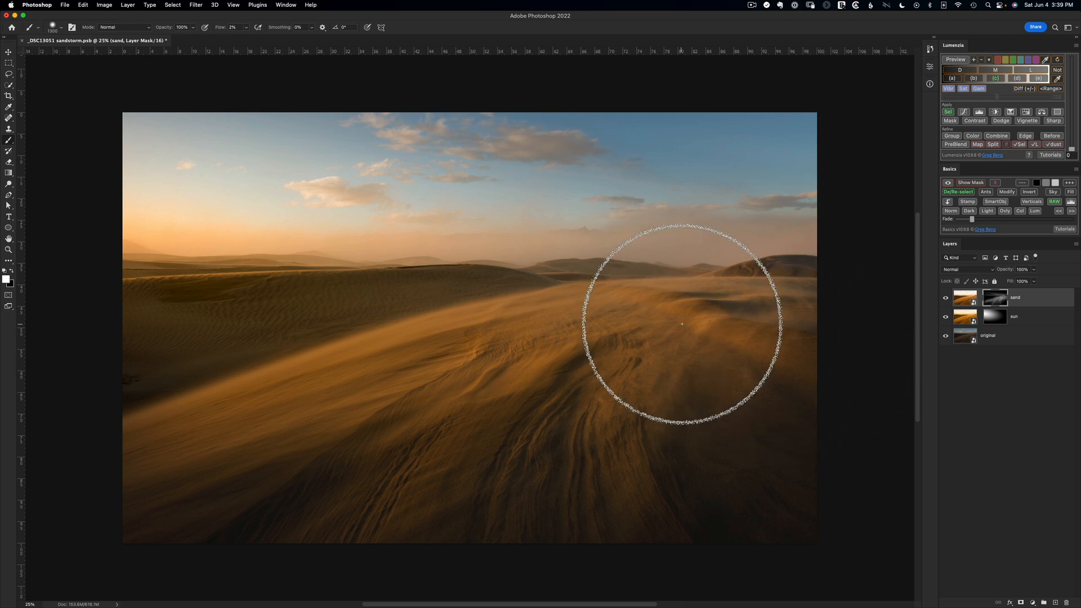
pyautogui.moveTo(668, 315)
pyautogui.mouseDown()
pyautogui.moveTo(534, 329)
pyautogui.moveTo(751, 283)
pyautogui.moveTo(597, 331)
pyautogui.moveTo(813, 348)
pyautogui.moveTo(575, 367)
pyautogui.moveTo(478, 402)
pyautogui.moveTo(431, 370)
pyautogui.moveTo(259, 426)
pyautogui.moveTo(547, 343)
pyautogui.mouseUp()
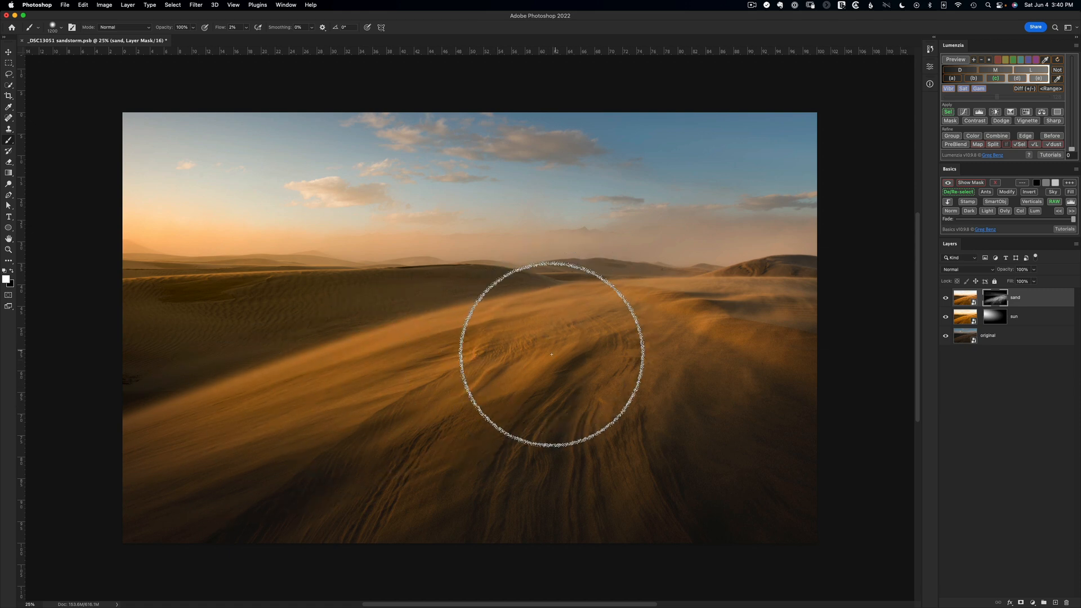
pyautogui.moveTo(200, 225)
pyautogui.mouseDown()
pyautogui.moveTo(693, 306)
pyautogui.moveTo(342, 253)
pyautogui.moveTo(845, 387)
pyautogui.mouseUp()
pyautogui.click(1000, 220)
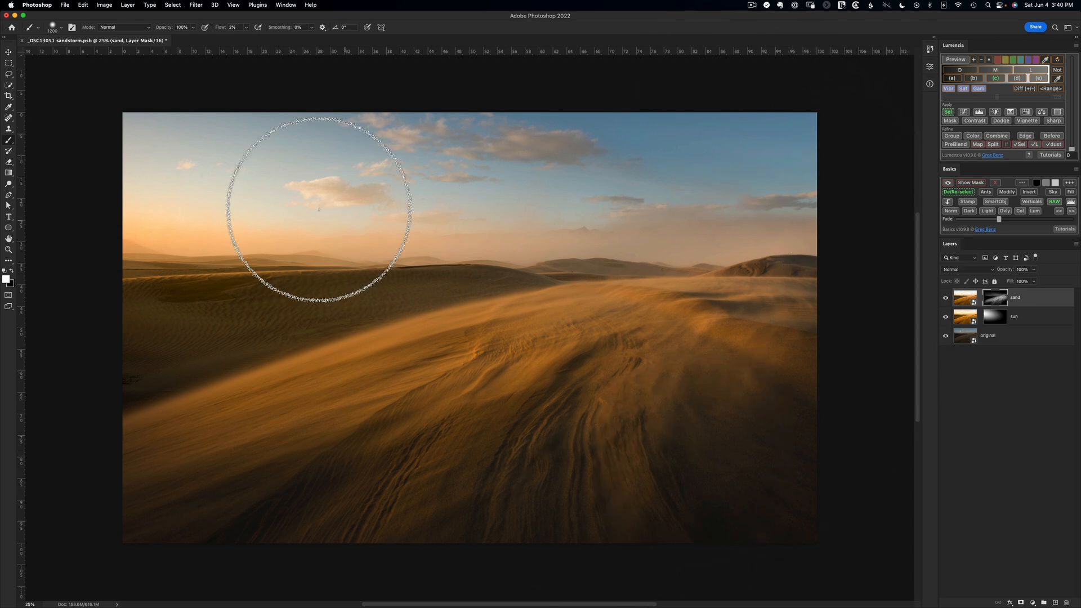
# Lasso the sunlit sky and dunes from the photo's left edge and create a Lumenzia vignette from that selection with automatic feathering
pyautogui.press('l')
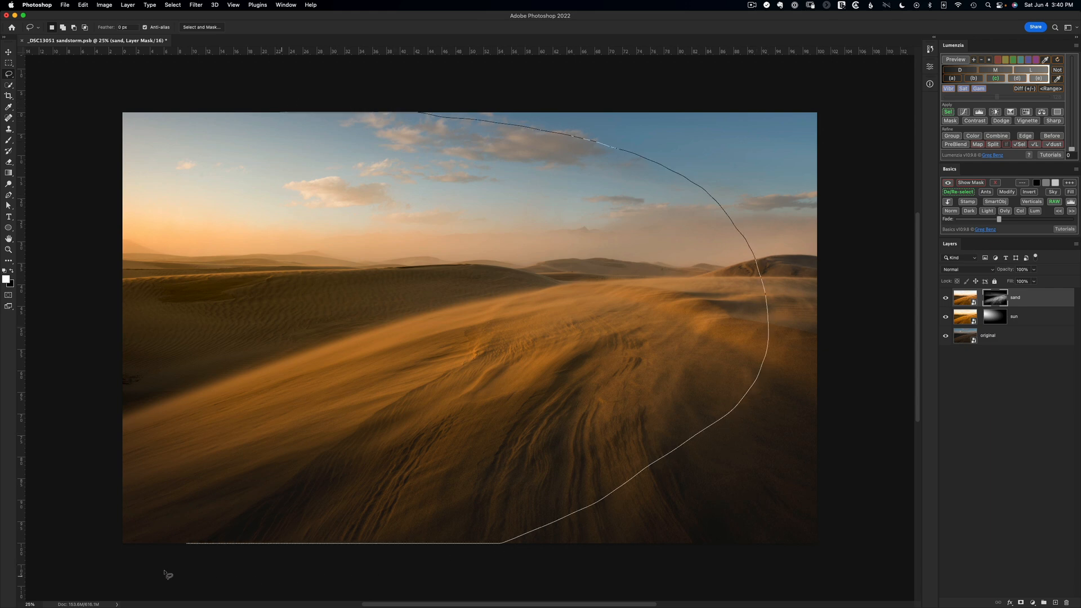
pyautogui.moveTo(283, 57); pyautogui.dragTo(332, 54)
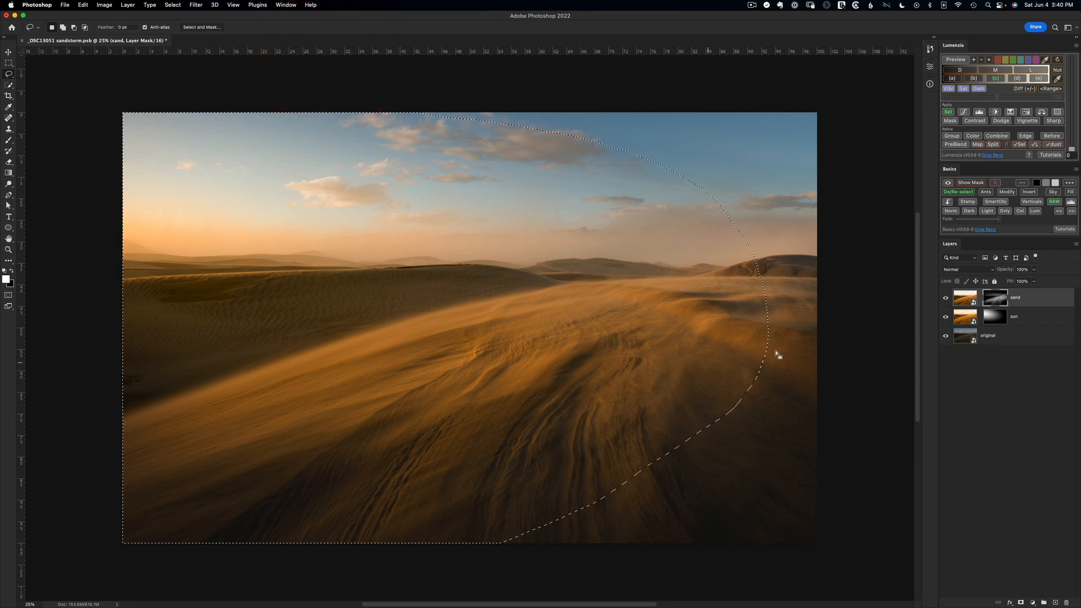
pyautogui.click(1031, 122)
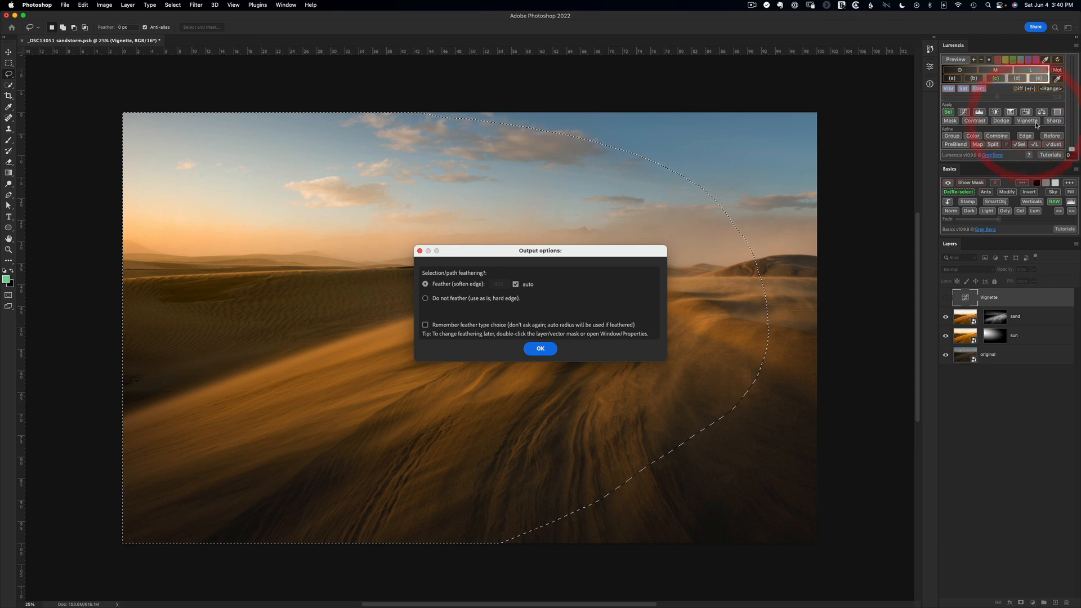
pyautogui.click(545, 349)
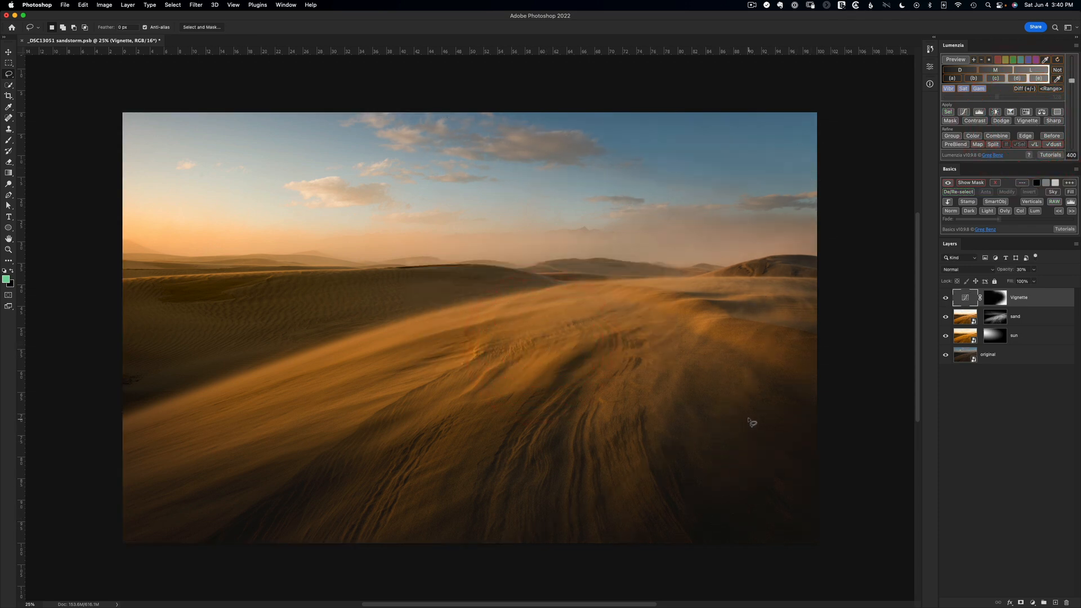
# Increase the vignette mask's feather to 822 and lower the vignette layer's opacity to under 20%
pyautogui.click(1071, 70)
pyautogui.click(1003, 271)
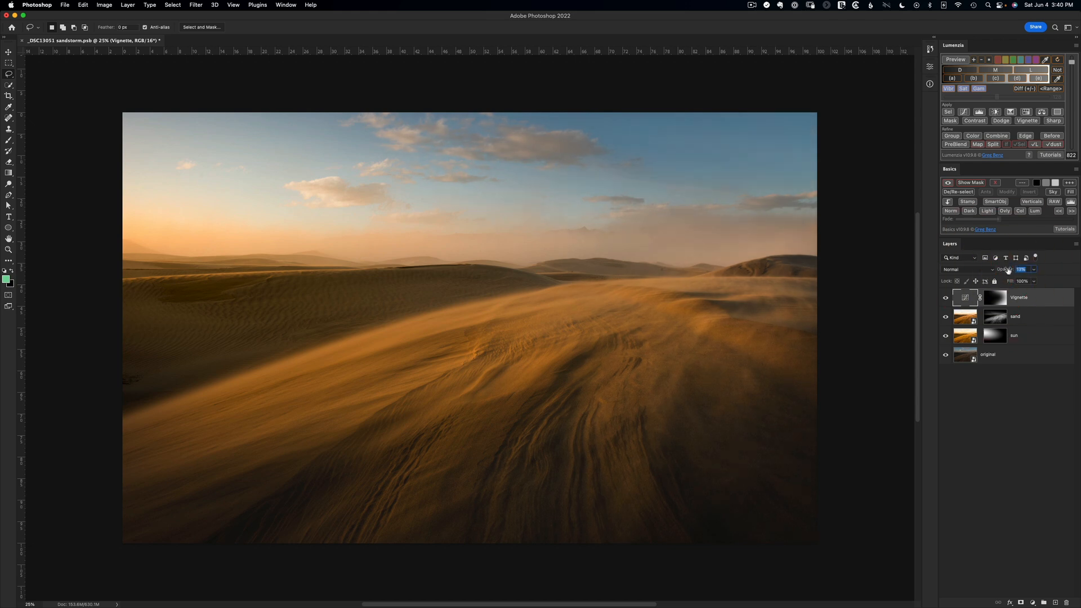
pyautogui.moveTo(1010, 271); pyautogui.dragTo(1008, 271)
# Compare the image with and without the vignette layer, and check the whole edit against the original using Lumenzia's Before view
pyautogui.click(946, 298)
pyautogui.click(947, 298)
pyautogui.click(946, 298)
pyautogui.click(946, 298)
pyautogui.press('v')
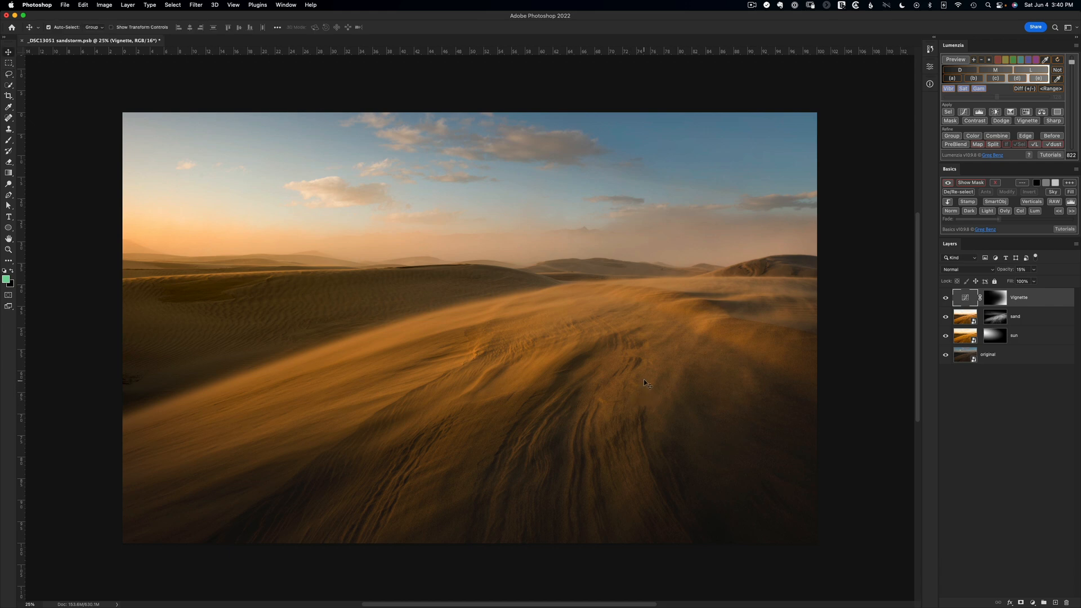
pyautogui.click(1051, 136)
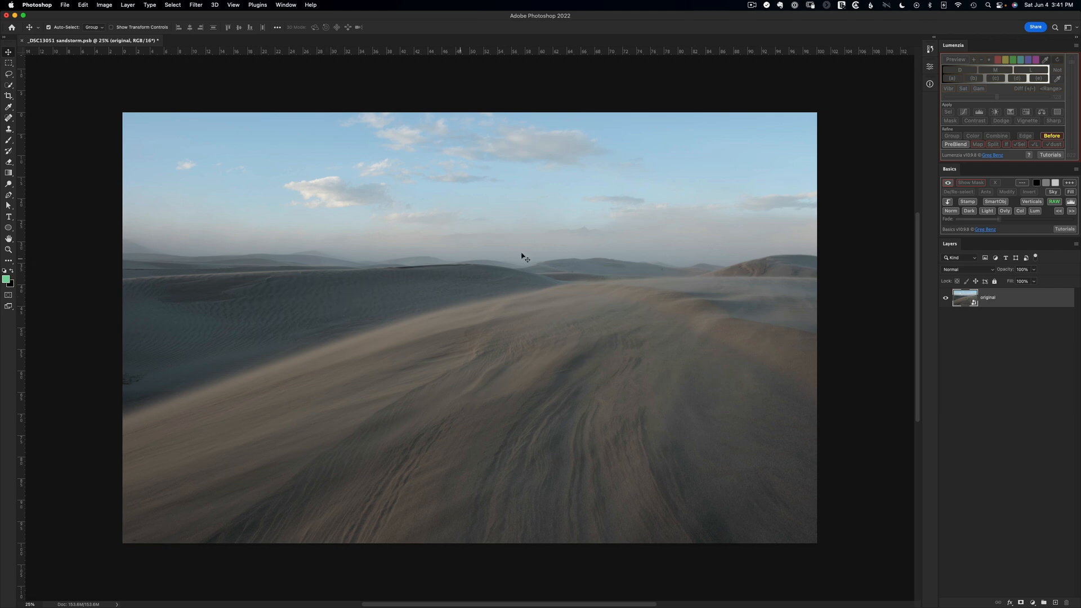
pyautogui.click(1052, 135)
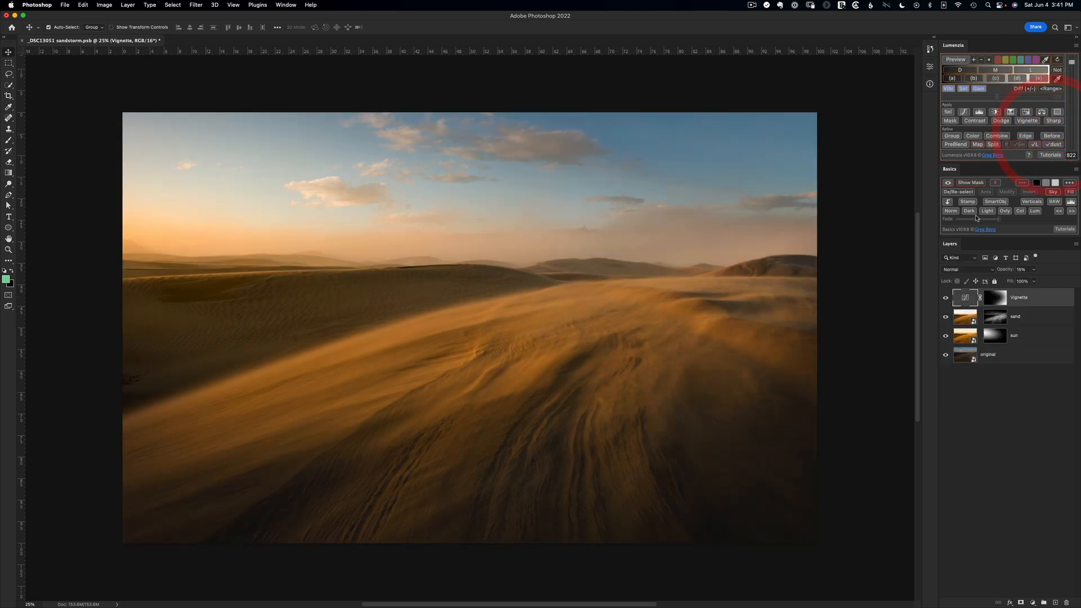